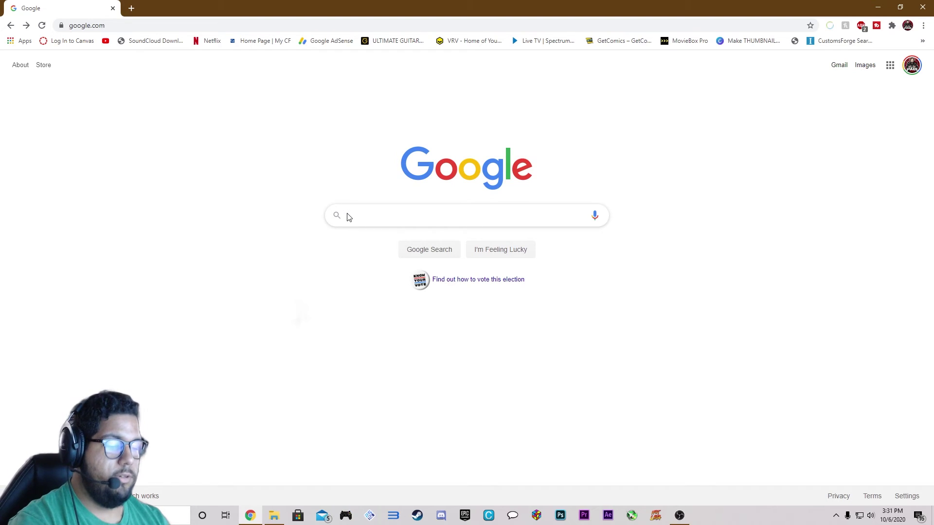
Search Google for 'pcsx2' using the autocomplete suggestion
type("p")
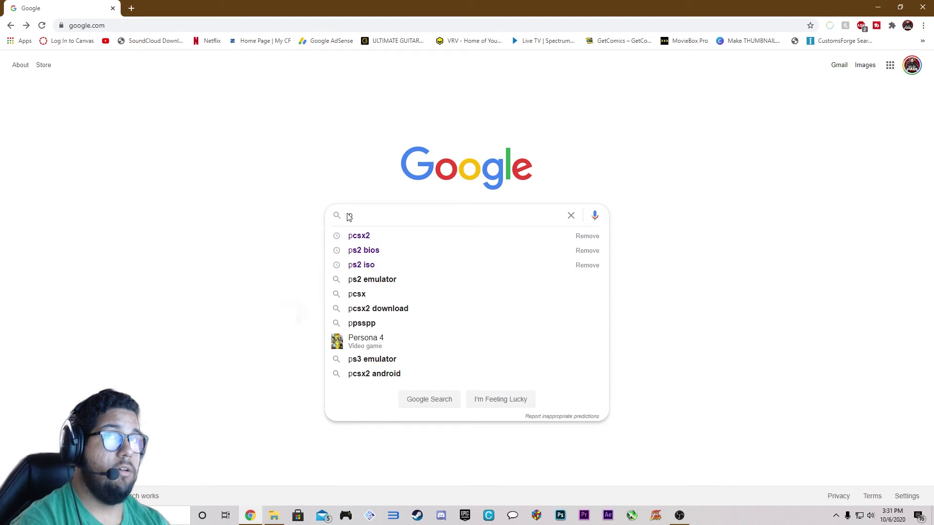
left_click(378, 238)
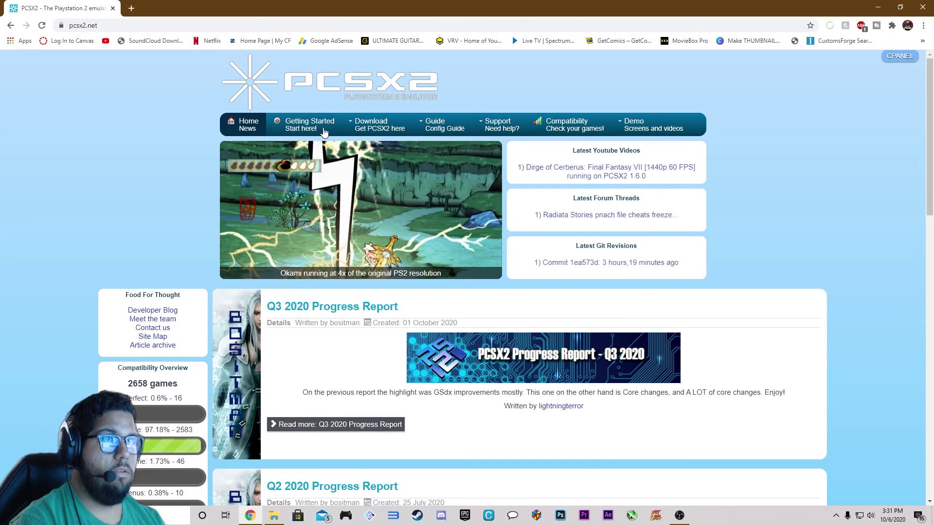
Download the newest PCSX2 development build from pcsx2.net's Development page
mouse_move(370, 126)
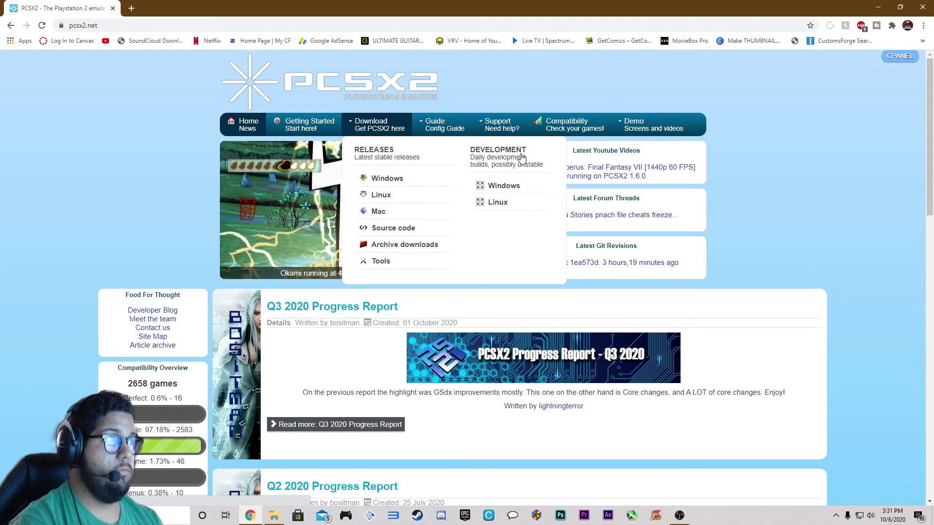
left_click(521, 158)
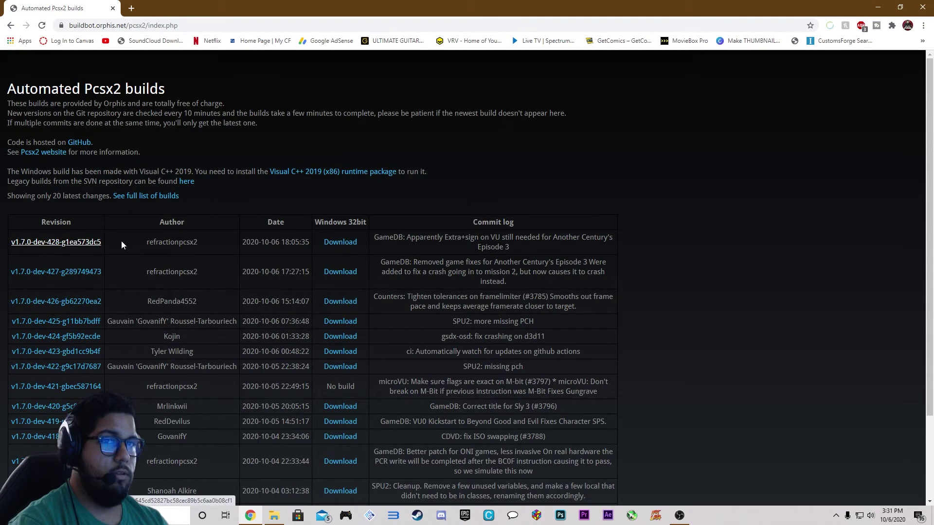
left_click(348, 246)
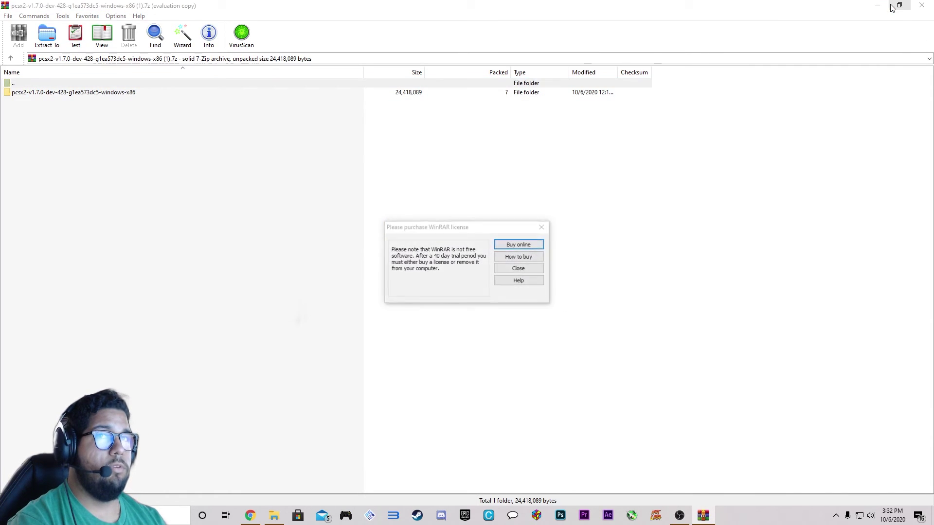
Dismiss WinRAR's license reminder and minimise the other windows to uncover the desktop
left_click(541, 228)
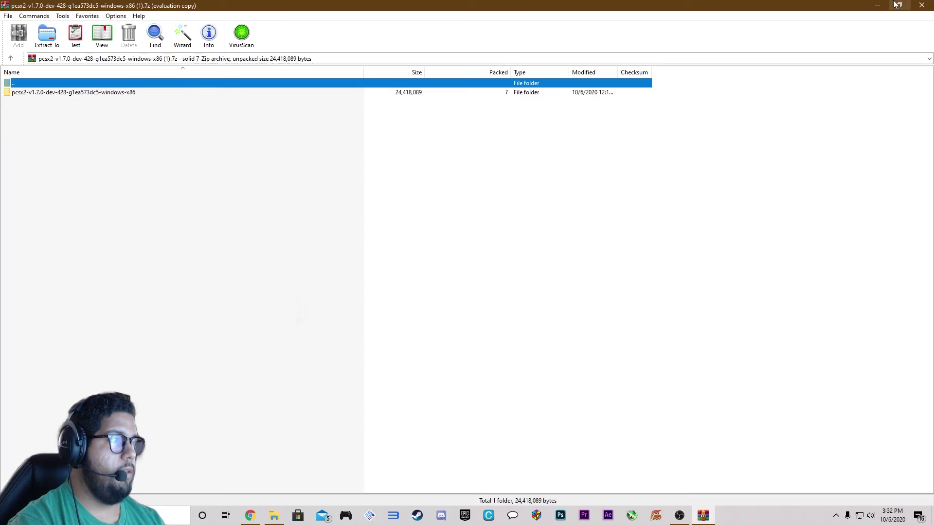
left_click(899, 5)
left_click(879, 9)
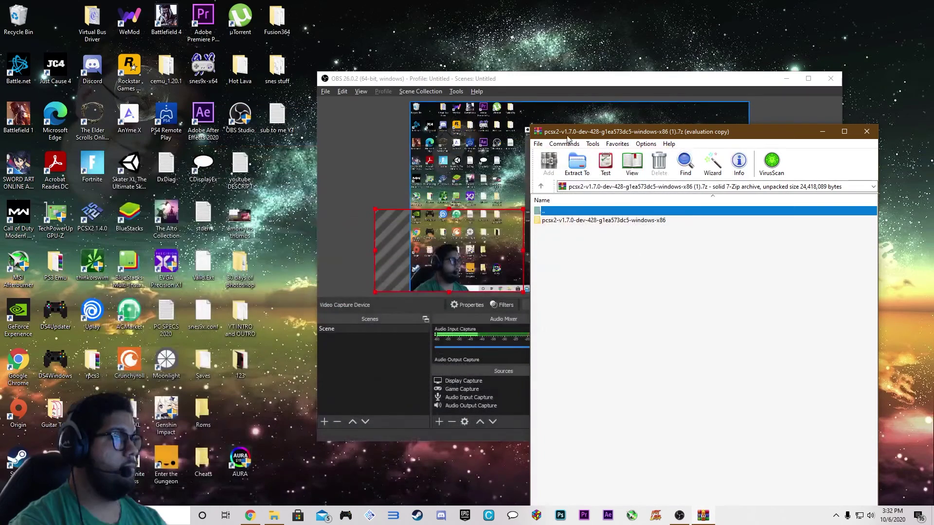
left_click(787, 79)
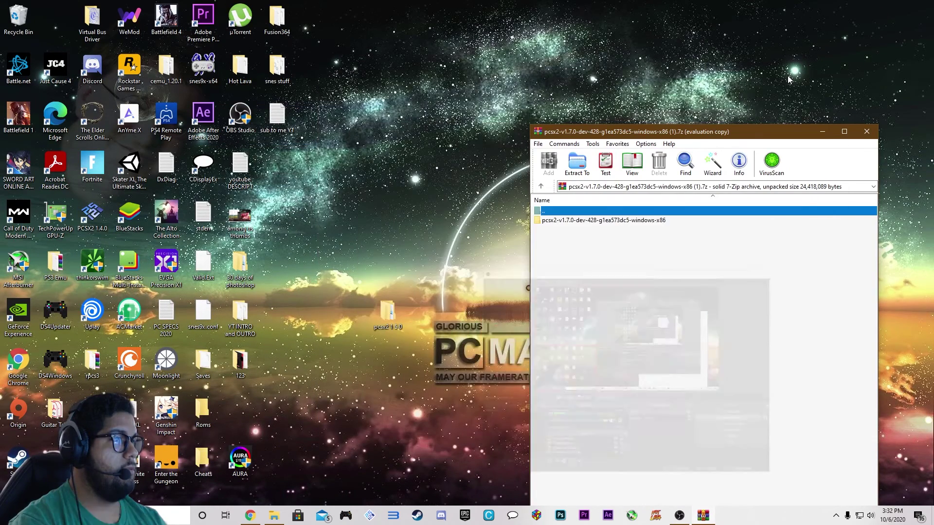
Extract the pcsx2 folder onto the desktop and launch pcsx2.exe from it
left_click_drag(580, 225, 409, 216)
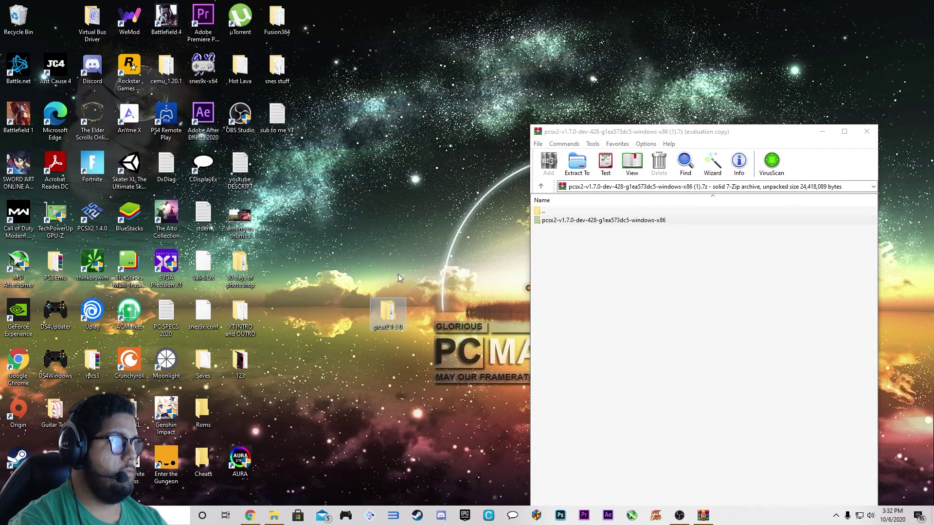
double_click(409, 214)
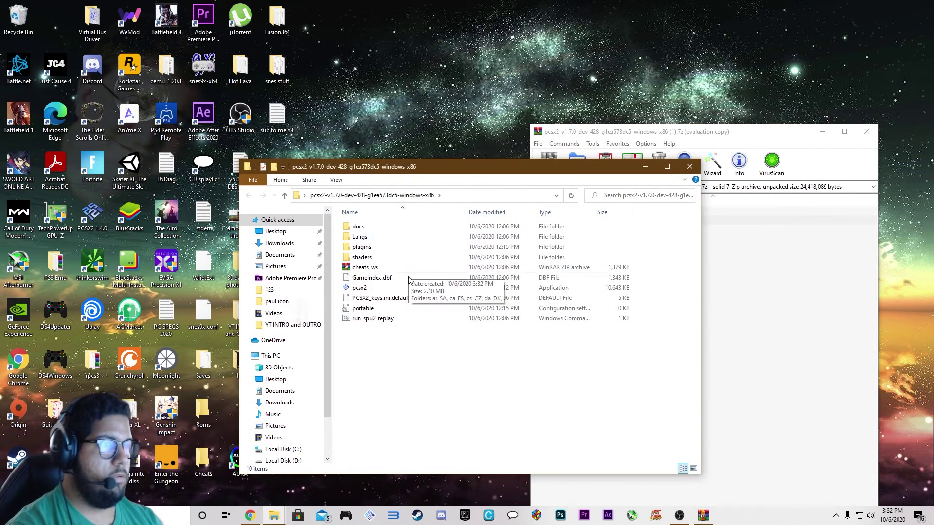
left_click(358, 288)
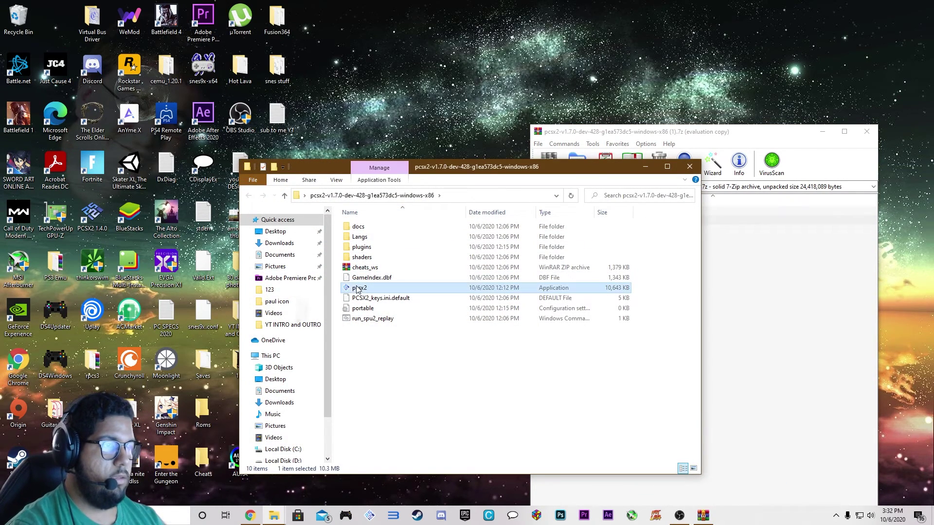
double_click(387, 289)
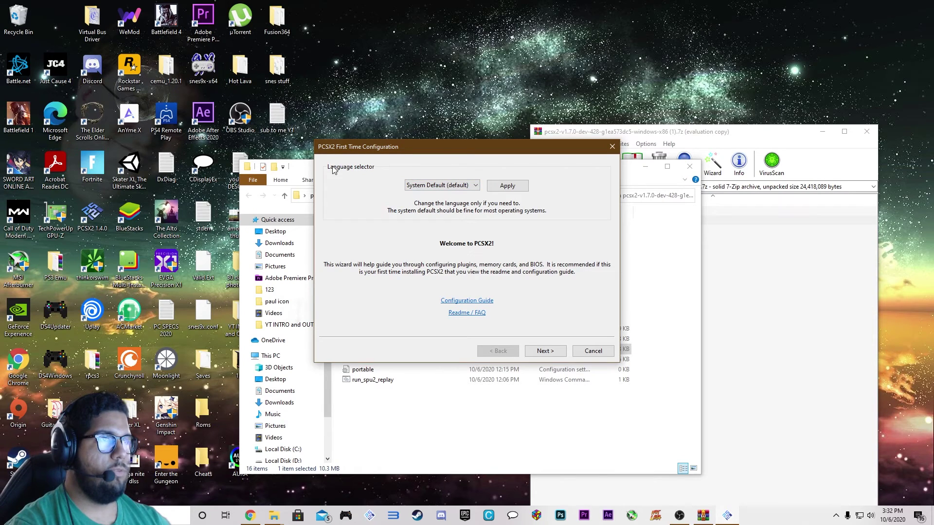
Keep Language on System Default and the default plugins, advancing to the BIOS page
left_click(446, 185)
left_click(467, 196)
left_click(465, 186)
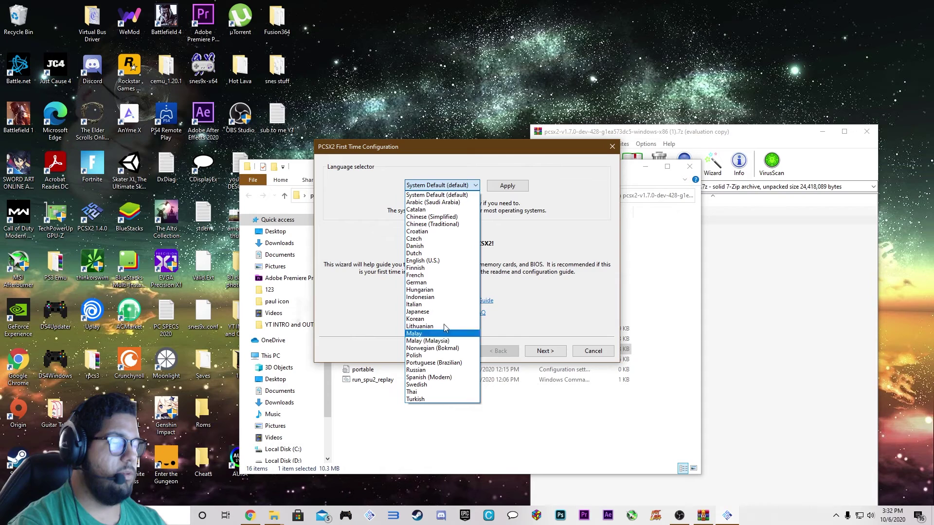
left_click(492, 240)
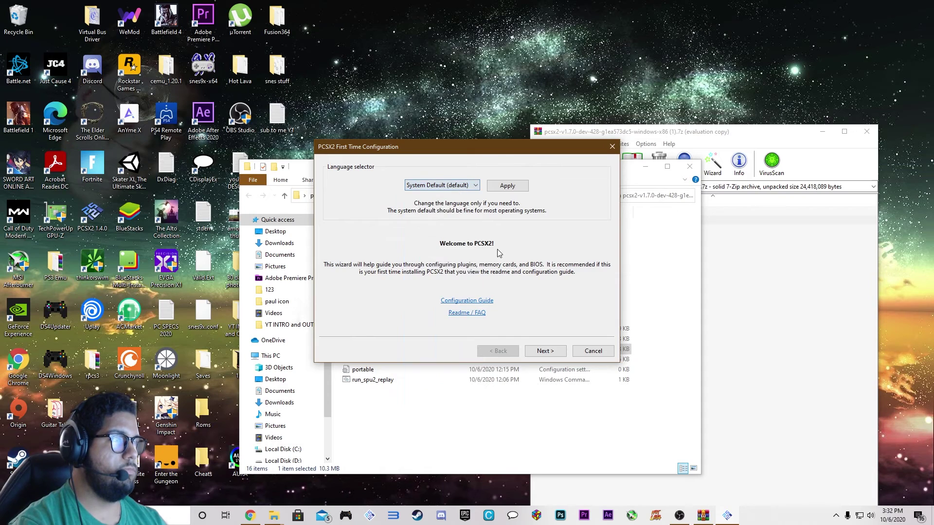
left_click(545, 351)
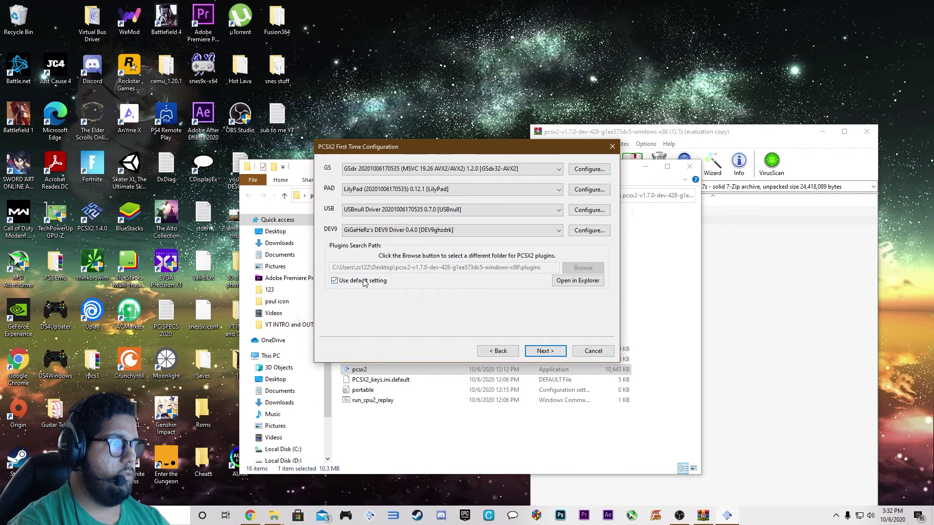
left_click(549, 354)
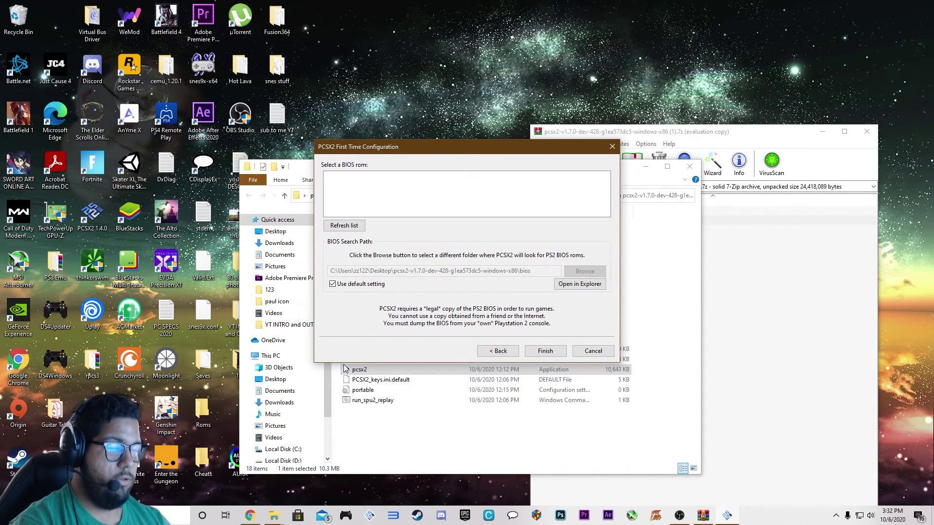
left_click(256, 516)
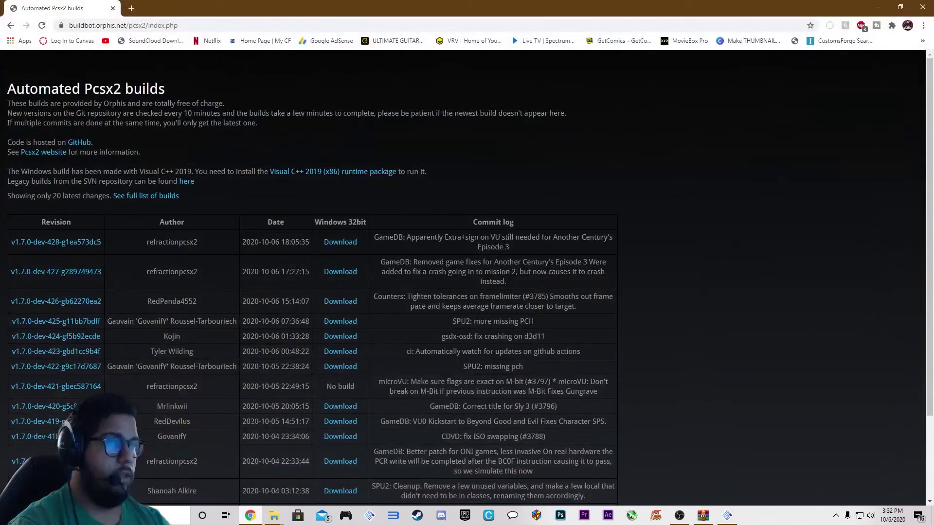
left_click(131, 8)
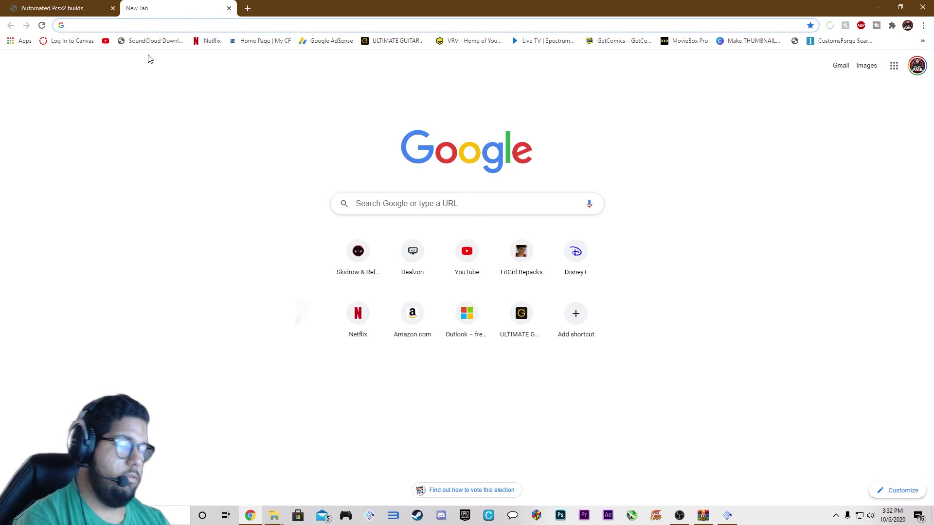
type("ps2 bios")
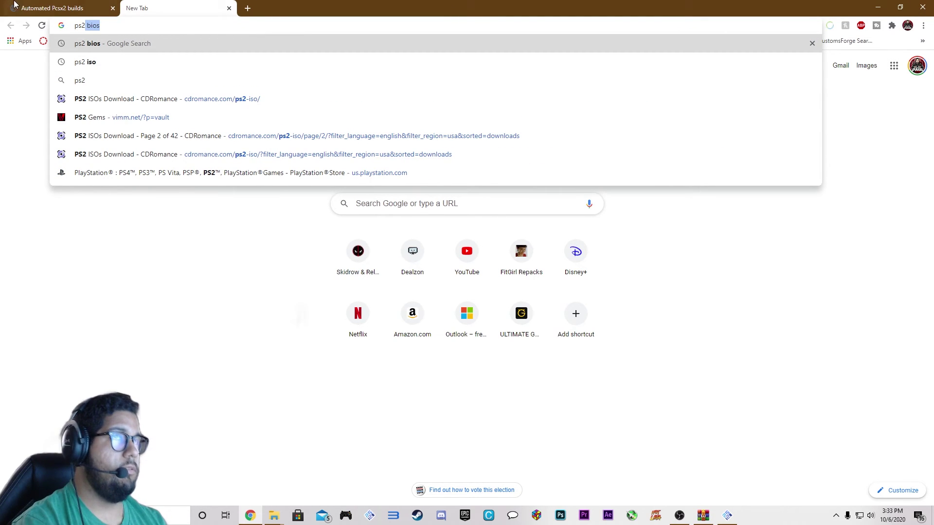
left_click(229, 8)
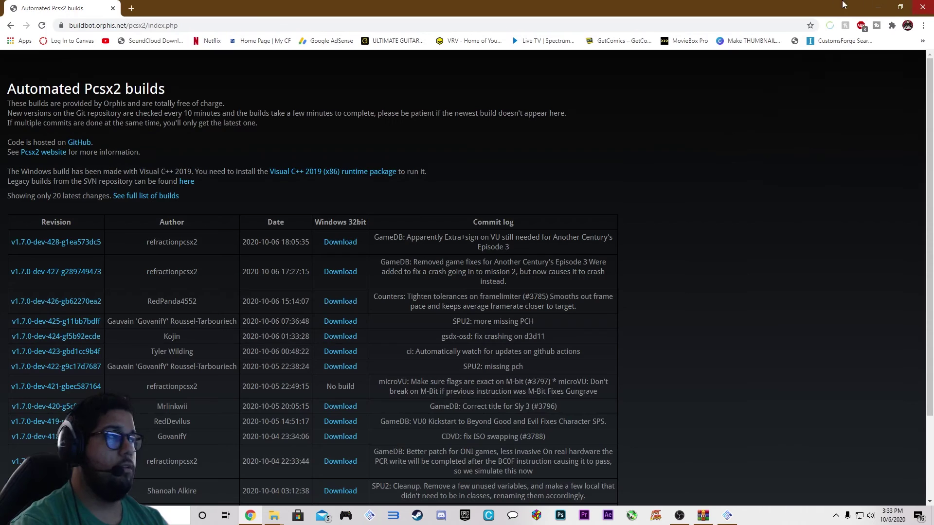
left_click(878, 6)
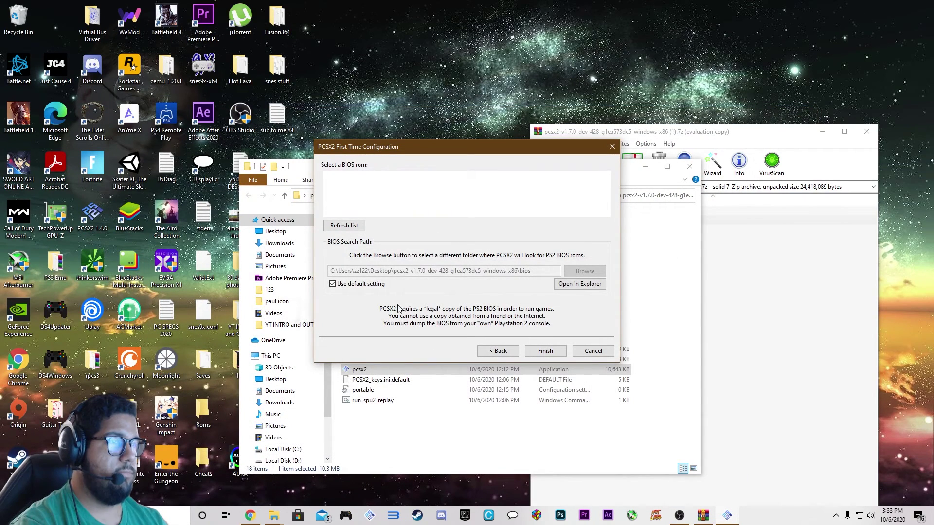
Arrange the windows and browse to E:\PCSX2 1.5.0\PS2 Bios in a new File Explorer
left_click_drag(399, 148, 550, 136)
left_click_drag(339, 168, 448, 162)
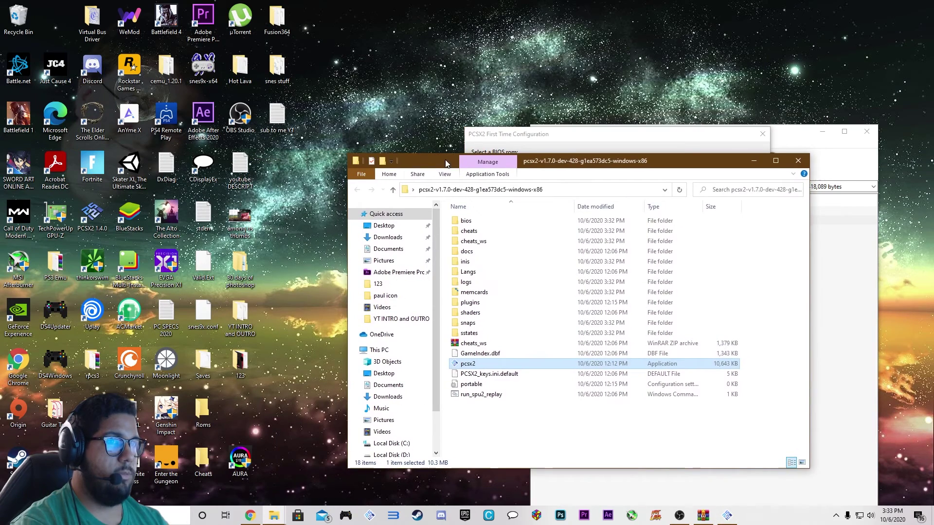
left_click_drag(516, 139, 524, 139)
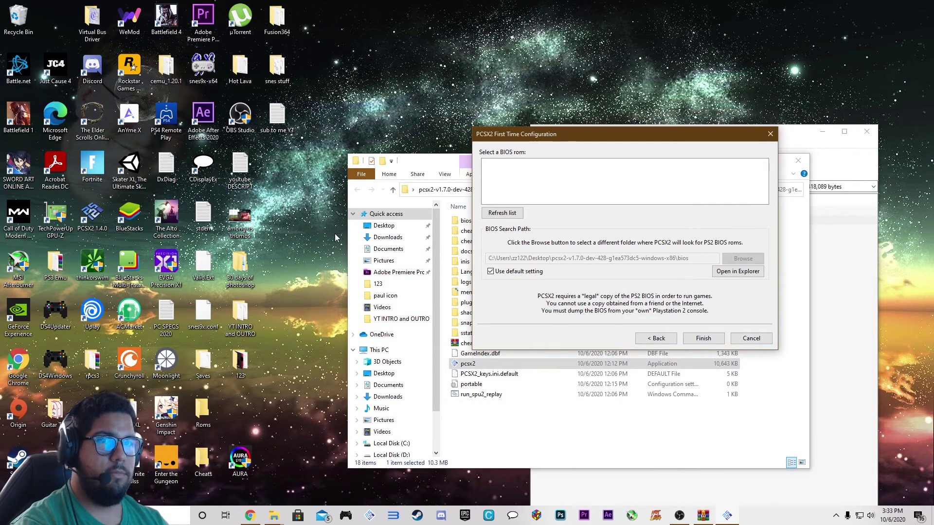
key("super+e")
scroll(383, 446, "down", 1)
left_click(382, 443)
scroll(560, 358, "down", 7)
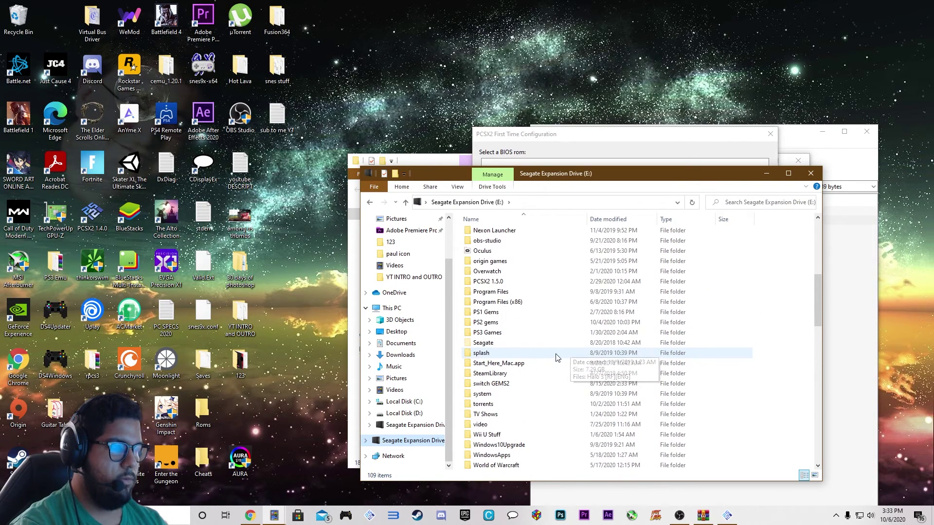
scroll(559, 346, "up", 2)
scroll(529, 425, "down", 4)
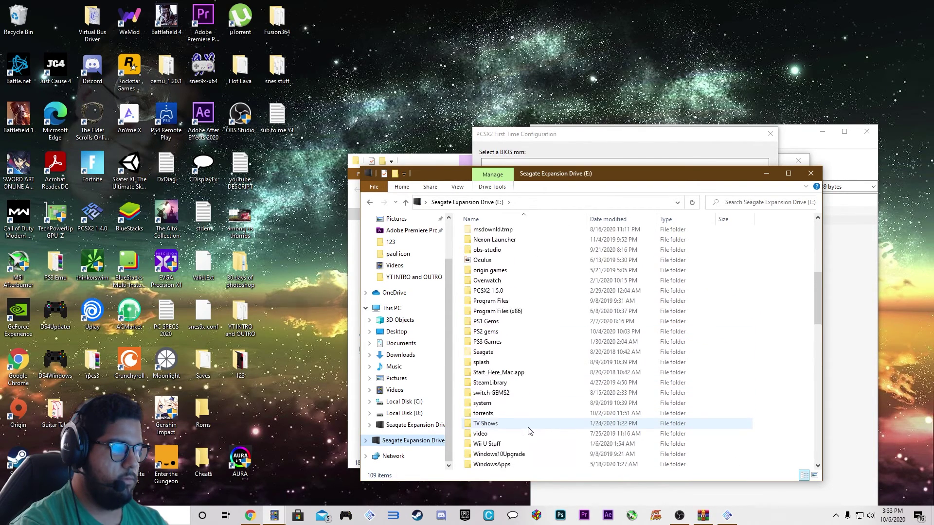
scroll(529, 430, "up", 5)
double_click(531, 428)
double_click(506, 326)
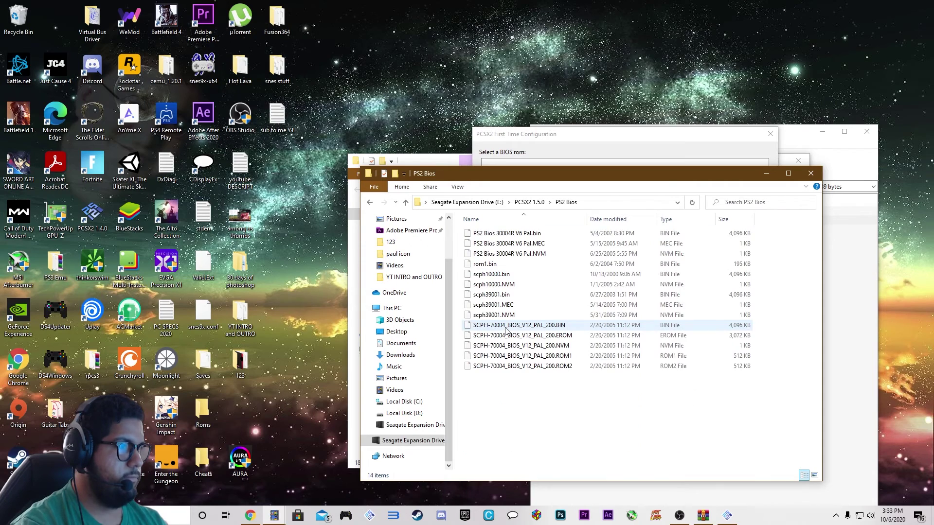
Copy all 14 BIOS files from the PS2 Bios folder
left_click_drag(512, 409, 522, 238)
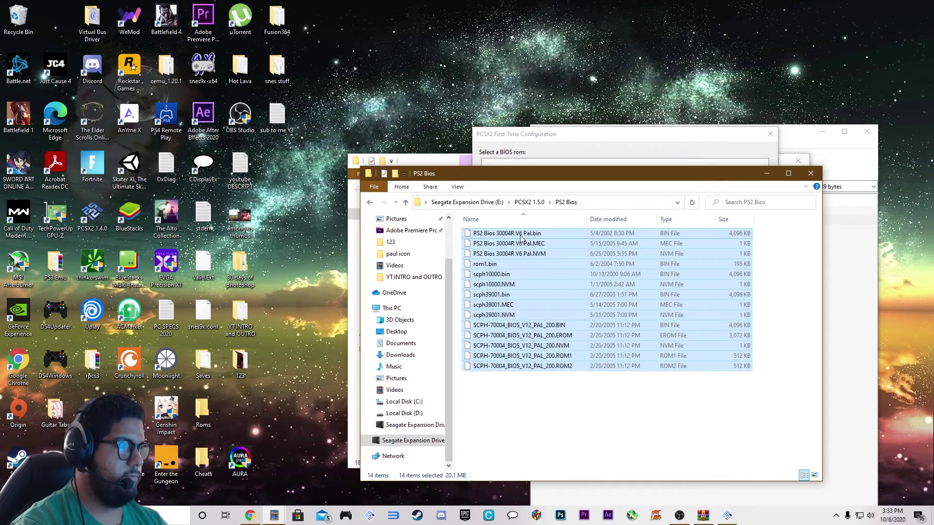
left_click(466, 410)
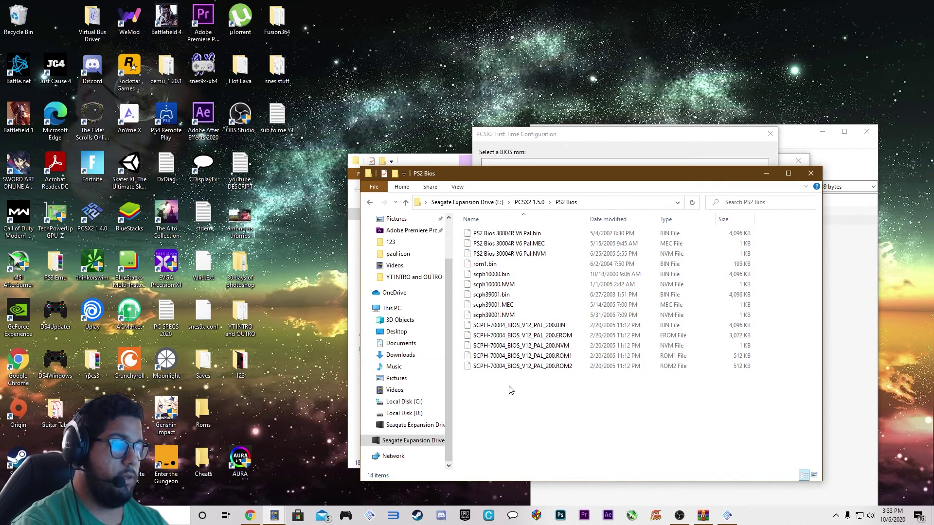
left_click_drag(484, 395, 539, 235)
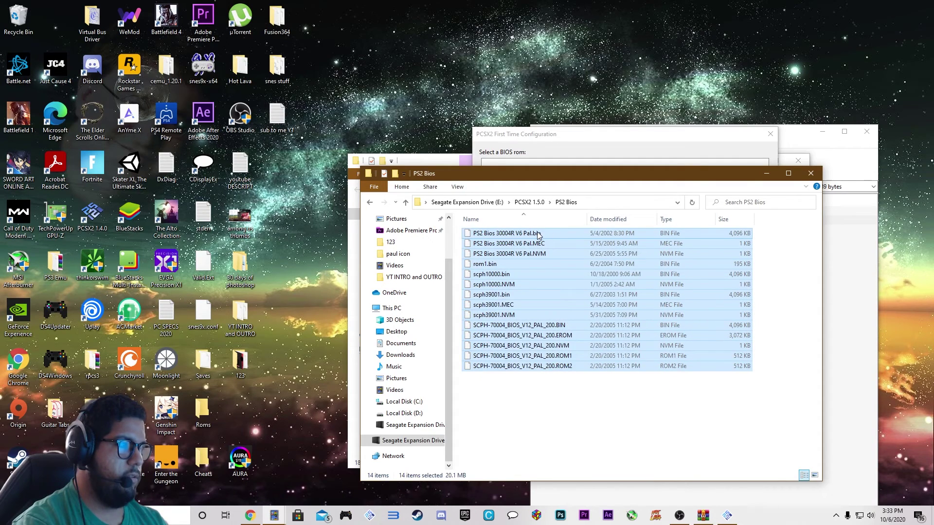
right_click(538, 235)
left_click(560, 332)
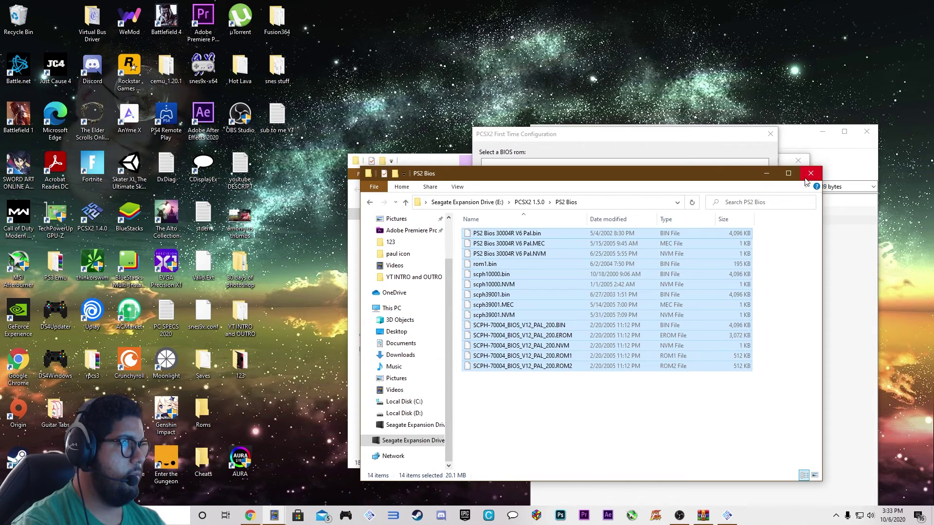
left_click(809, 174)
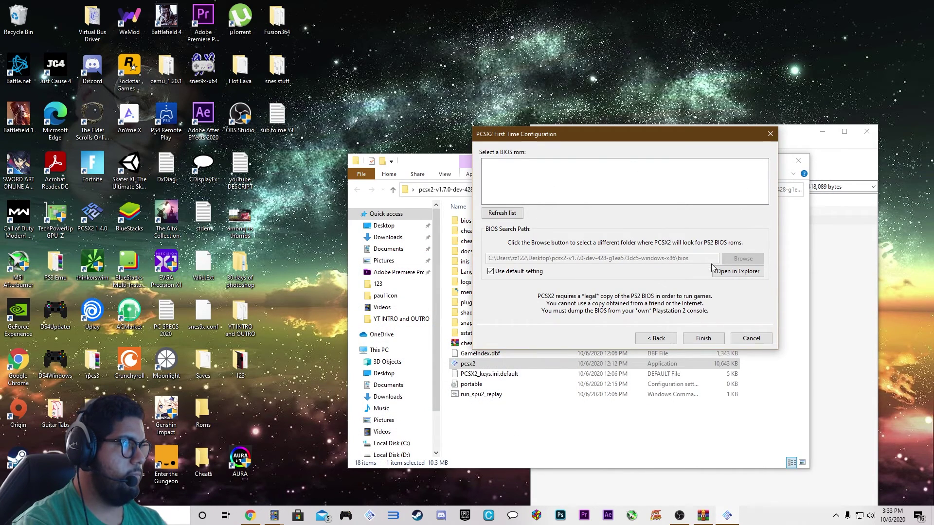
Paste the 14 BIOS files into the PCSX2 build's bios folder
left_click_drag(595, 137, 761, 165)
left_click_drag(562, 165, 430, 132)
double_click(356, 188)
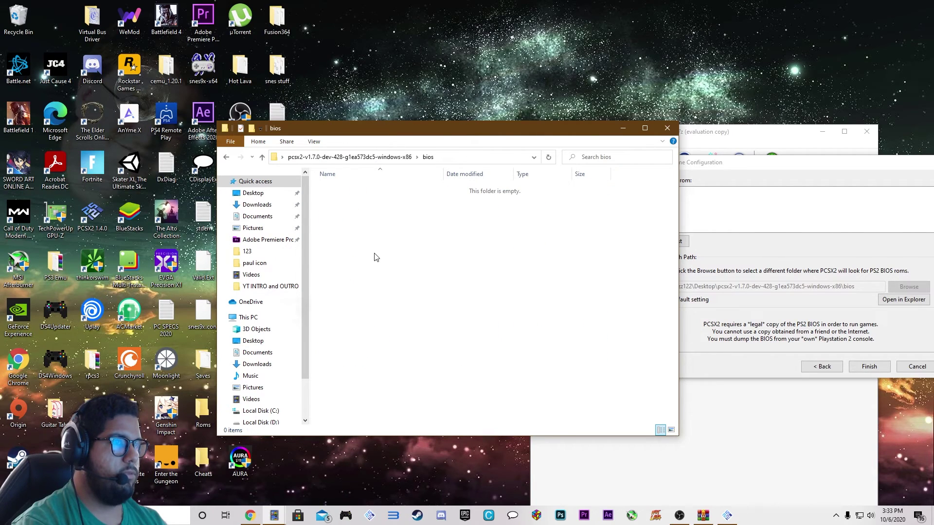
right_click(374, 253)
left_click(422, 325)
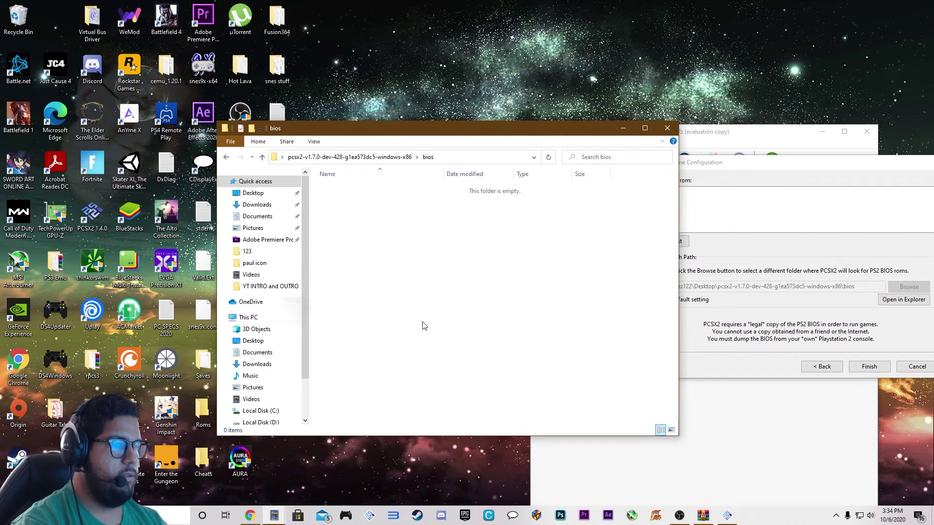
left_click(552, 382)
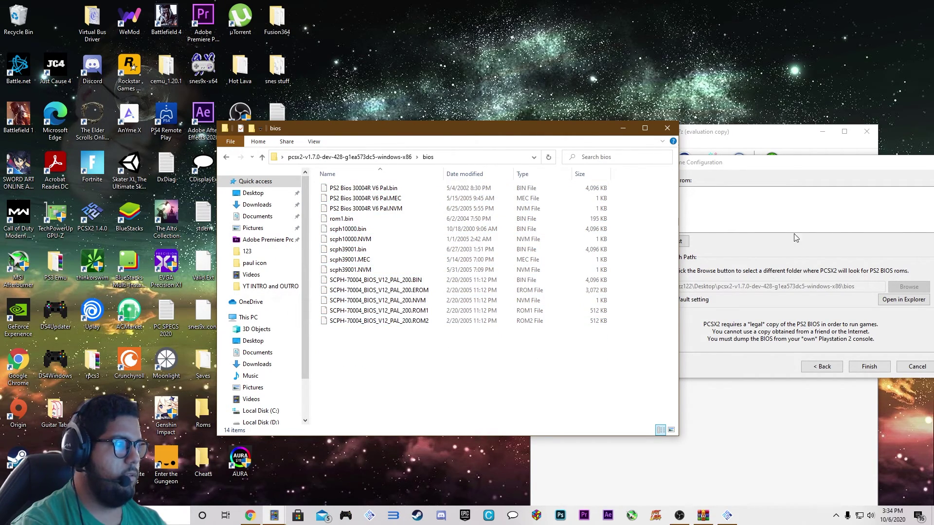
left_click(778, 180)
Refresh the BIOS list, select USA v01.60 and finish the wizard
left_click(678, 242)
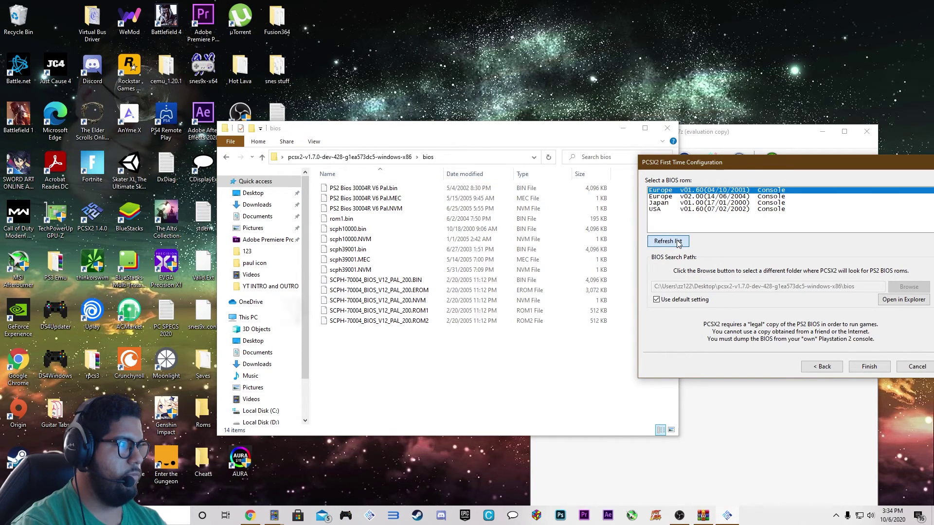
left_click_drag(775, 163, 495, 177)
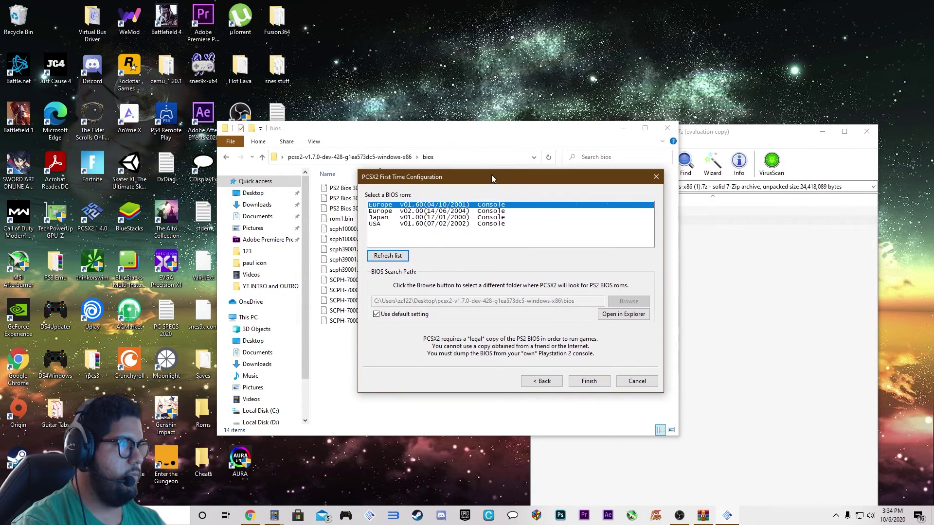
left_click(377, 224)
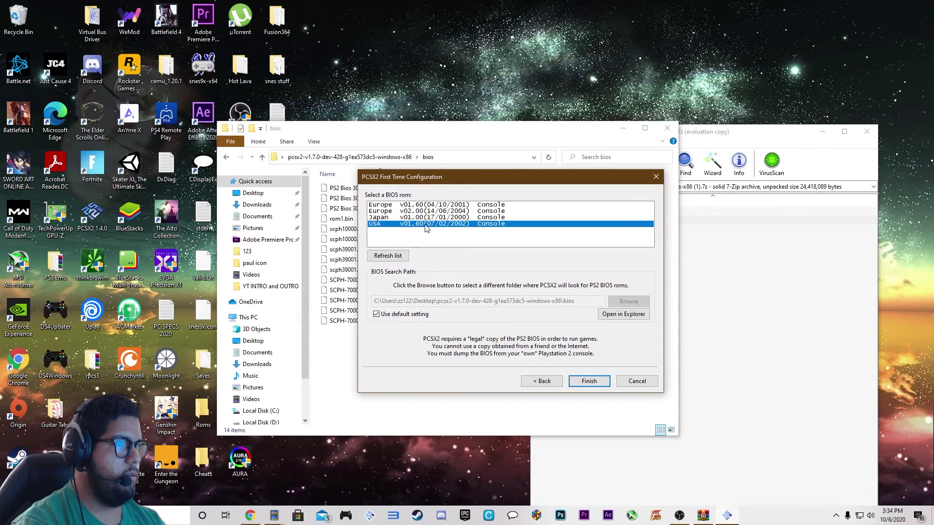
left_click(596, 384)
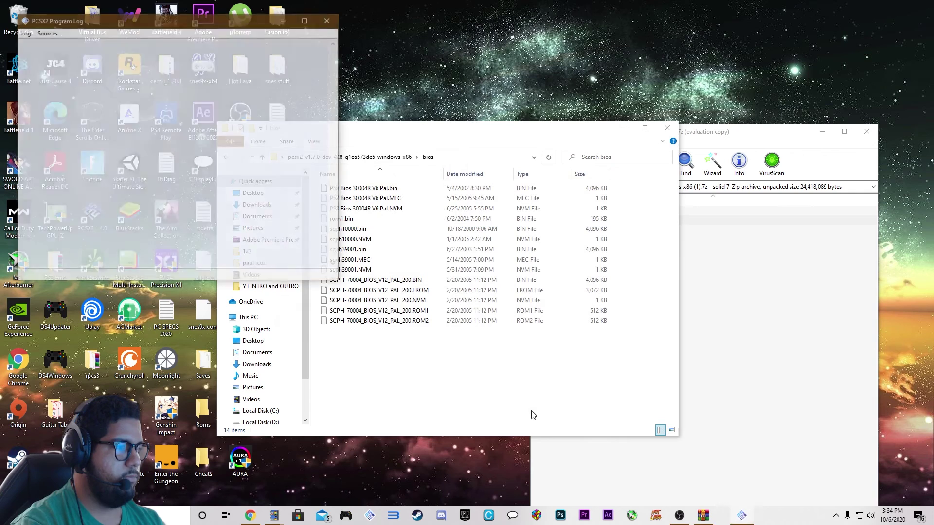
Step File Explorer back to the pcsx2 folder, then open PCSX2's Config menu
left_click(474, 353)
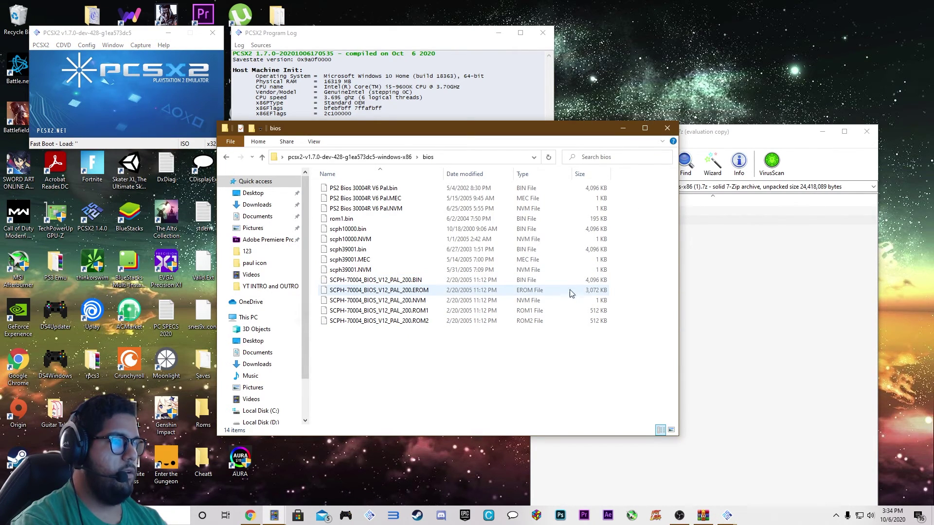
key("BackSpace")
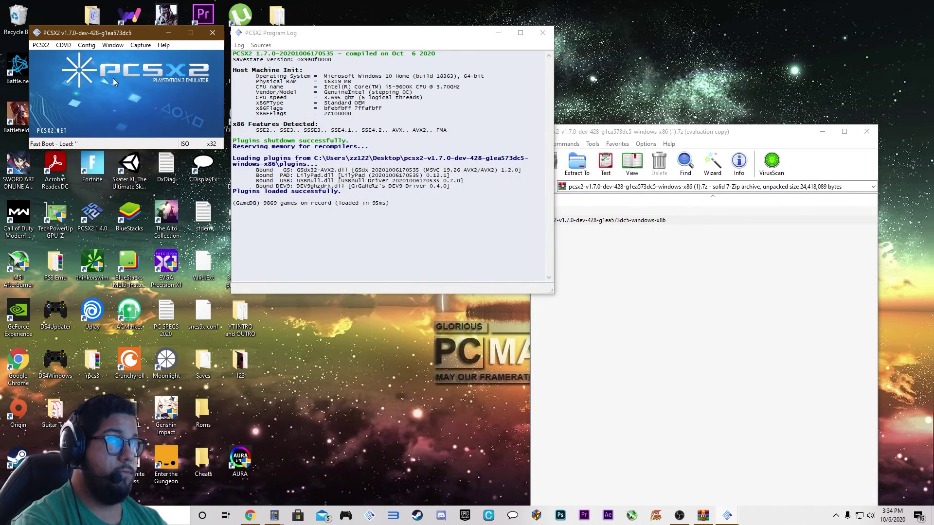
left_click(41, 44)
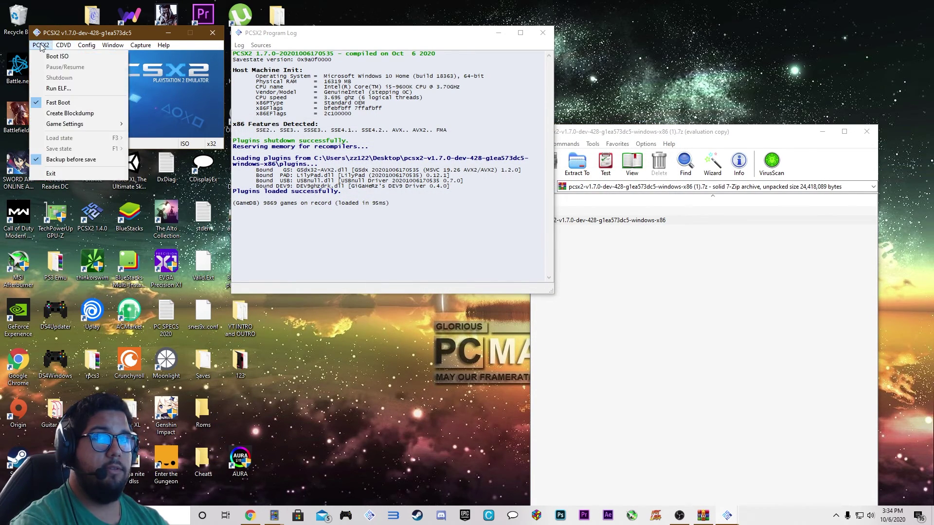
mouse_move(64, 45)
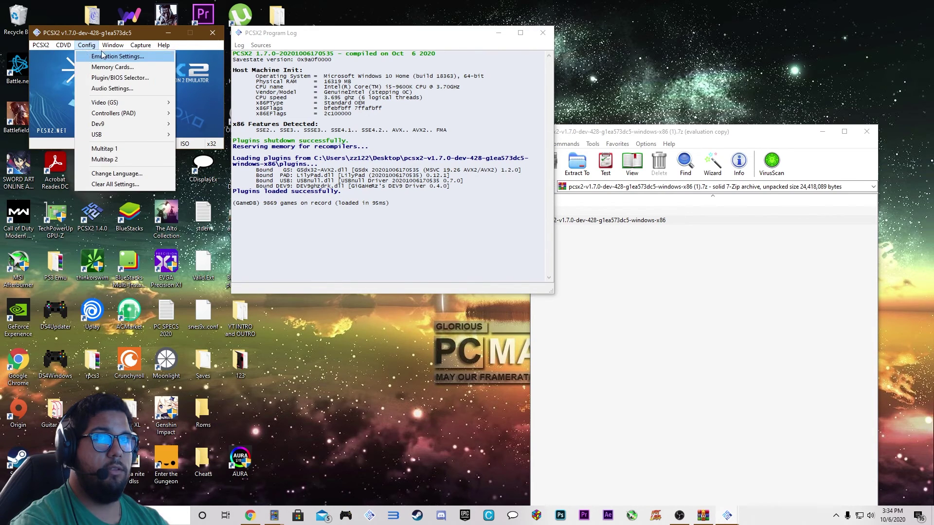
Open Emulation Settings, untick Preset, and view the VUs and GS pages
left_click(117, 57)
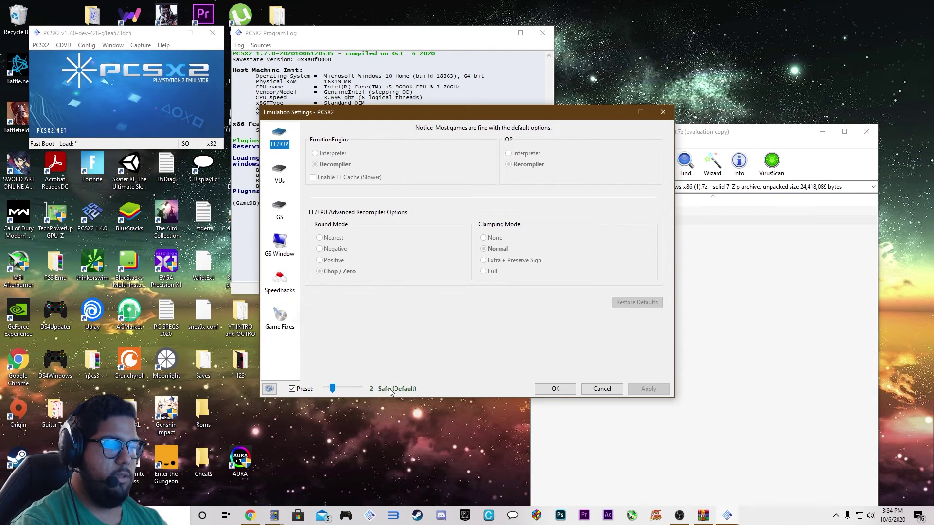
left_click(292, 389)
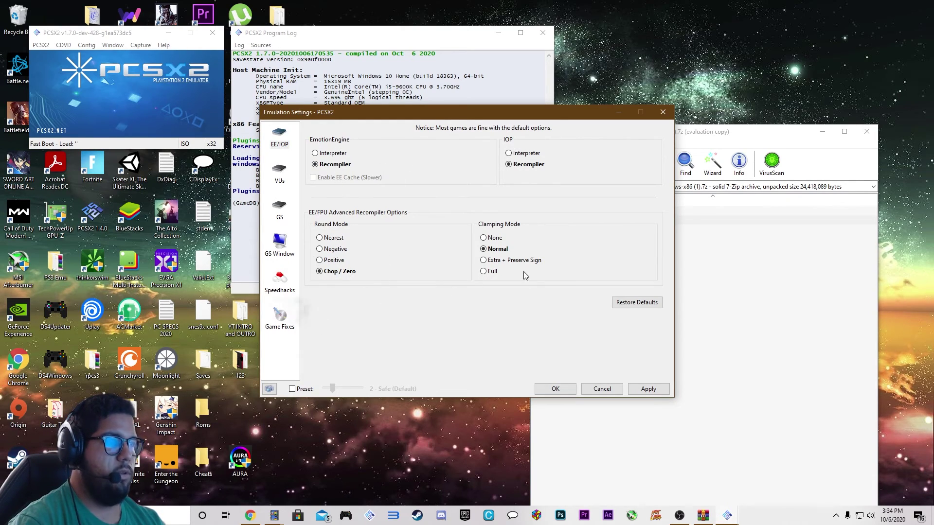
left_click(280, 178)
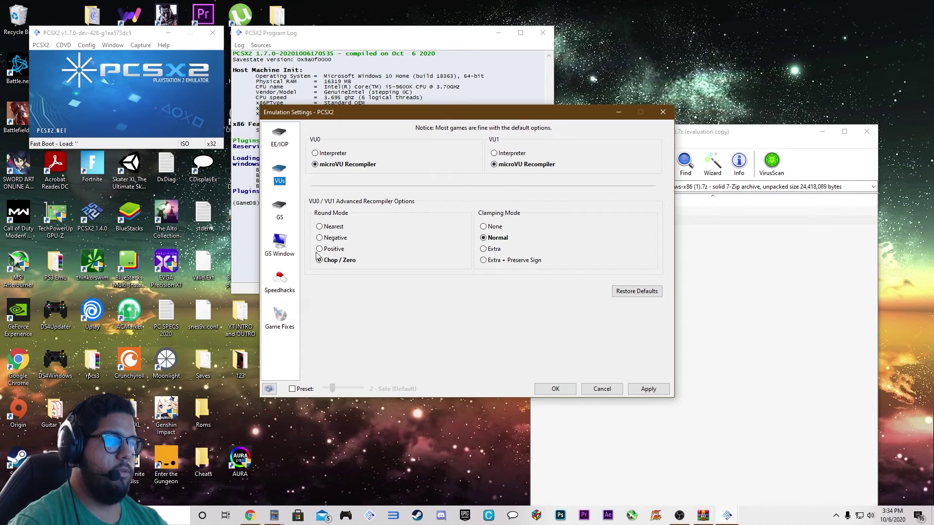
left_click(279, 213)
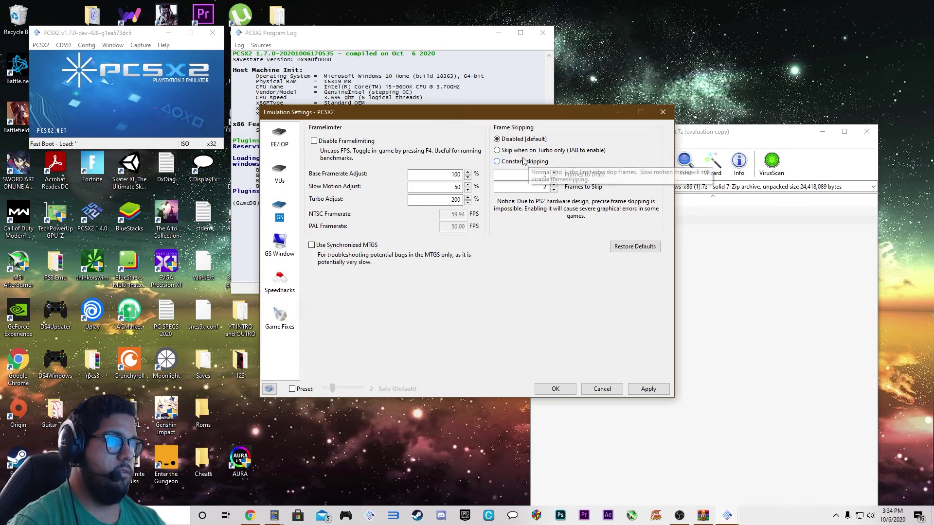
Leave the GS Window aspect ratio at Standard (4:3) and go to Speedhacks
left_click(278, 248)
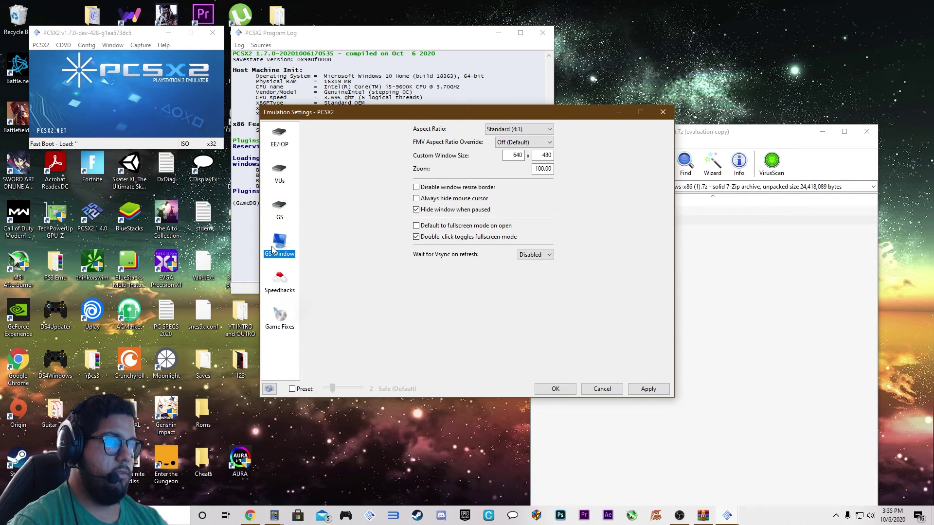
left_click(538, 129)
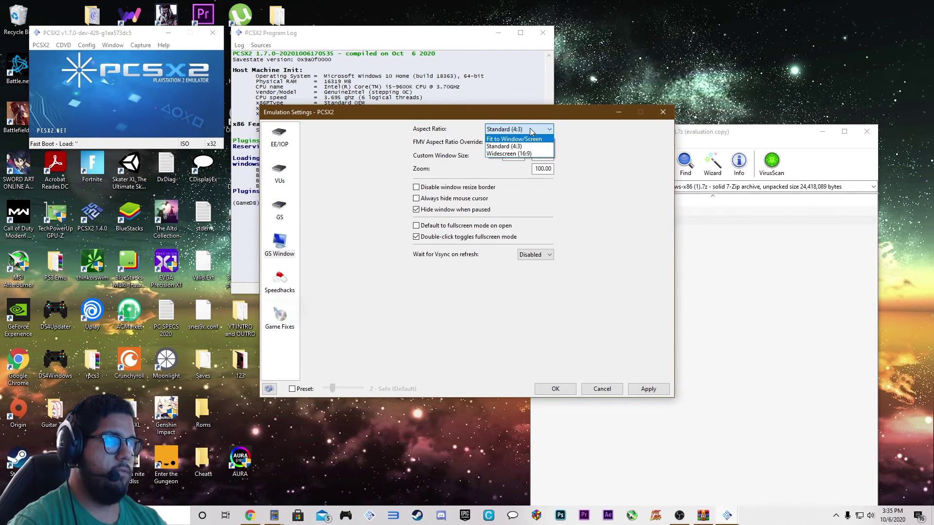
left_click(612, 140)
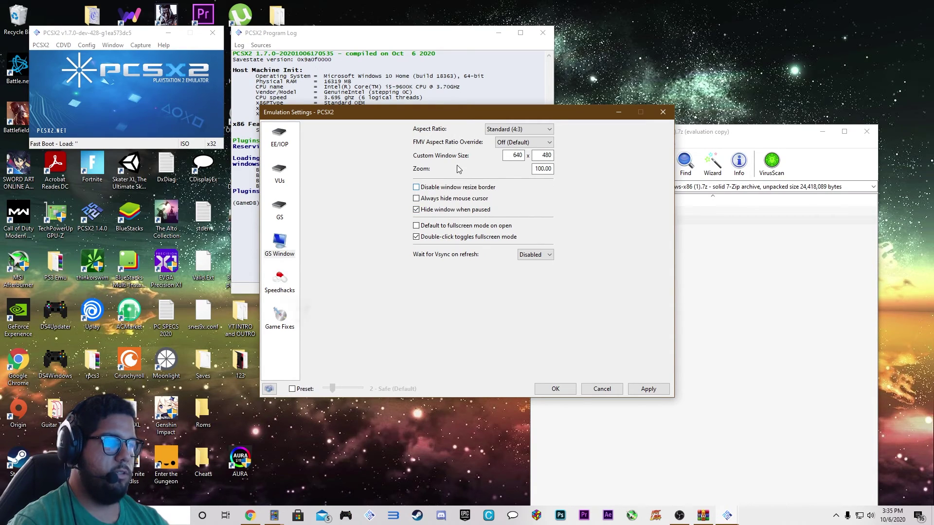
left_click(280, 285)
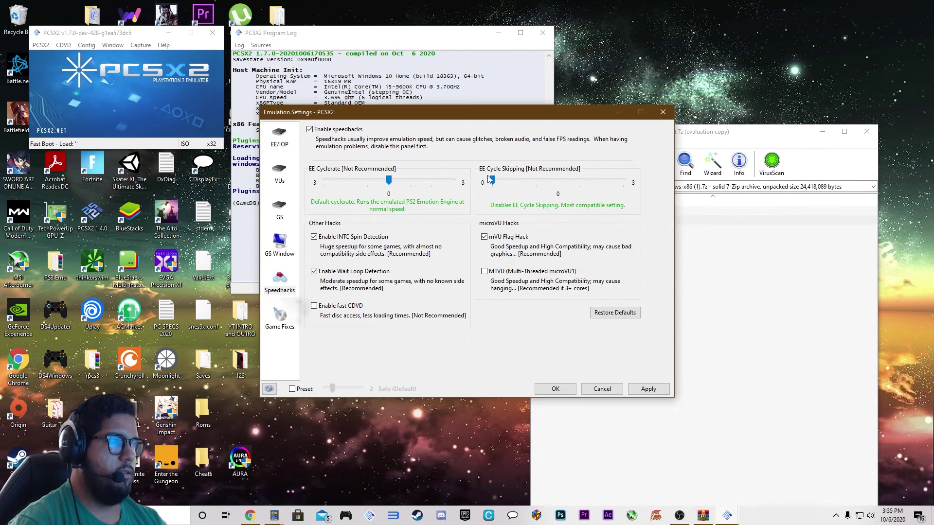
Enable MTVU (Multi-Threaded microVU1), leaving EE Cycle Skipping at 0
left_click(503, 182)
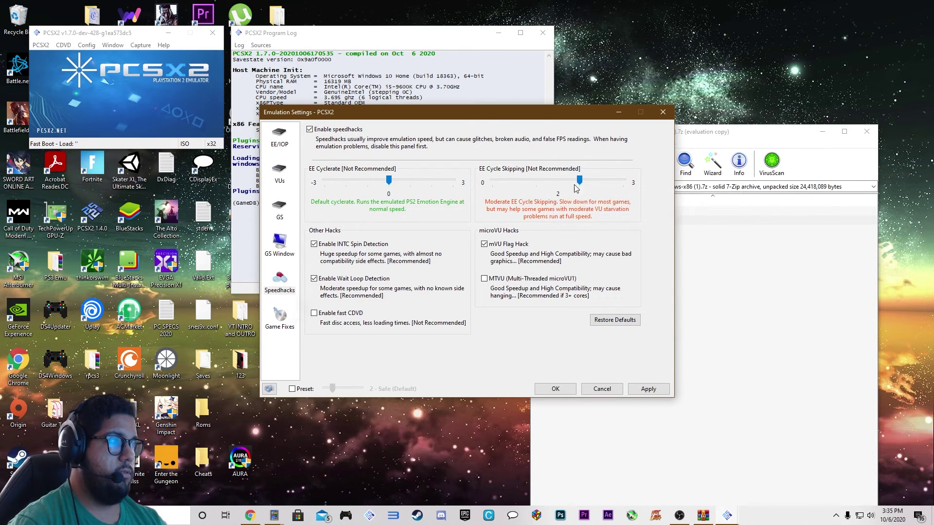
left_click(531, 183)
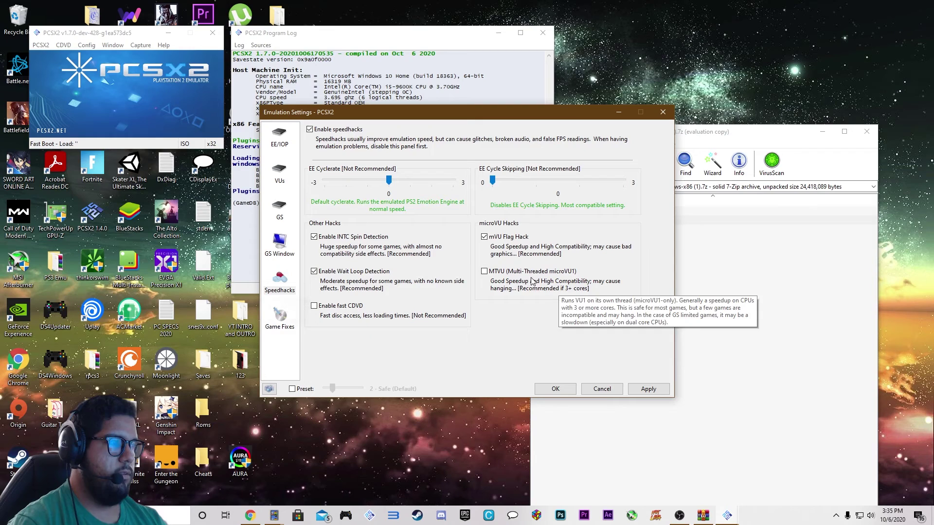
mouse_move(504, 276)
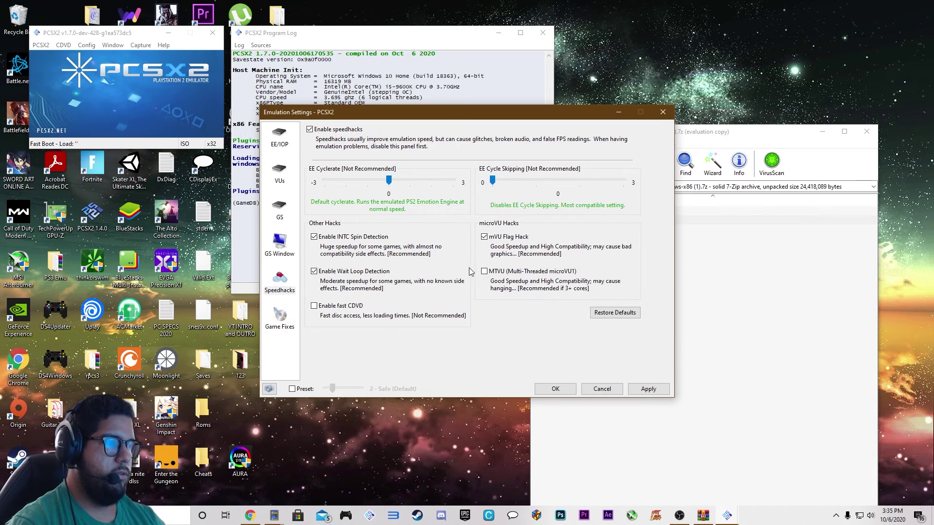
left_click(485, 272)
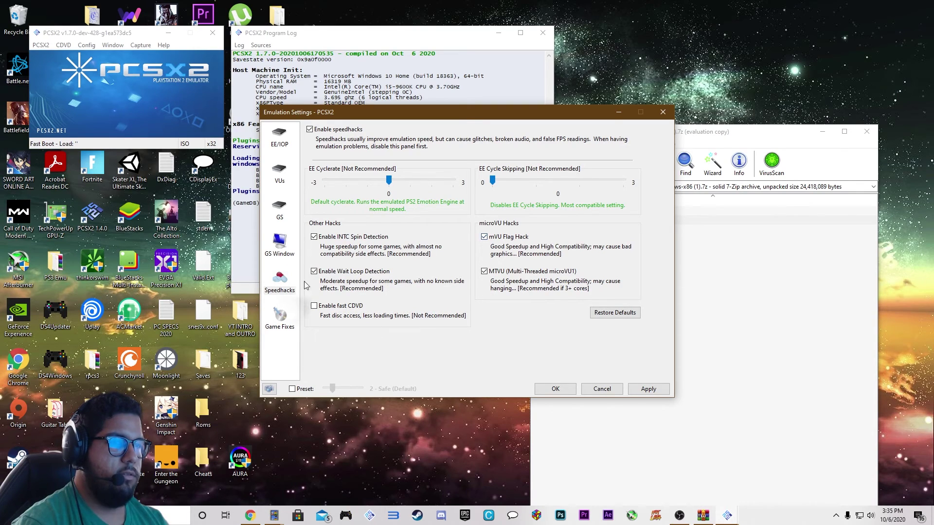
On Game Fixes, re-enable the emulation Preset and nudge its slider toward 4 - Aggressive
left_click(277, 318)
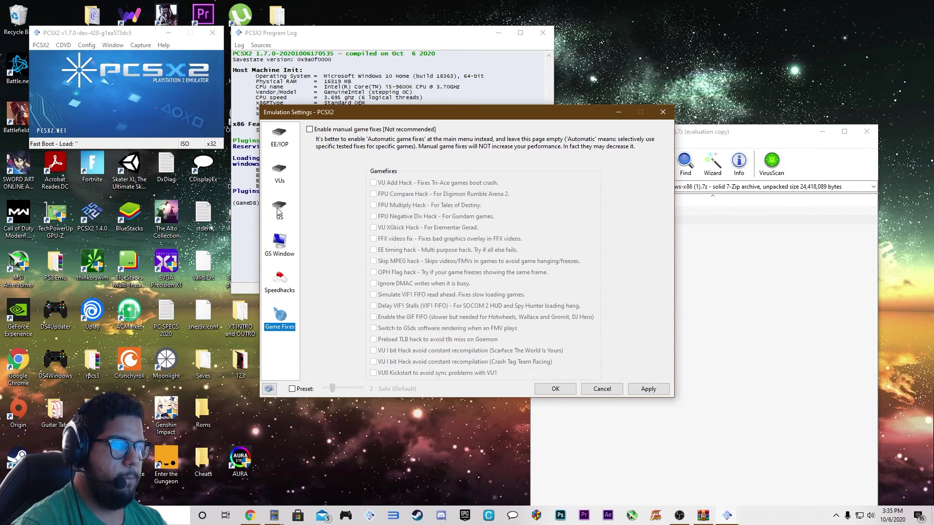
left_click(293, 389)
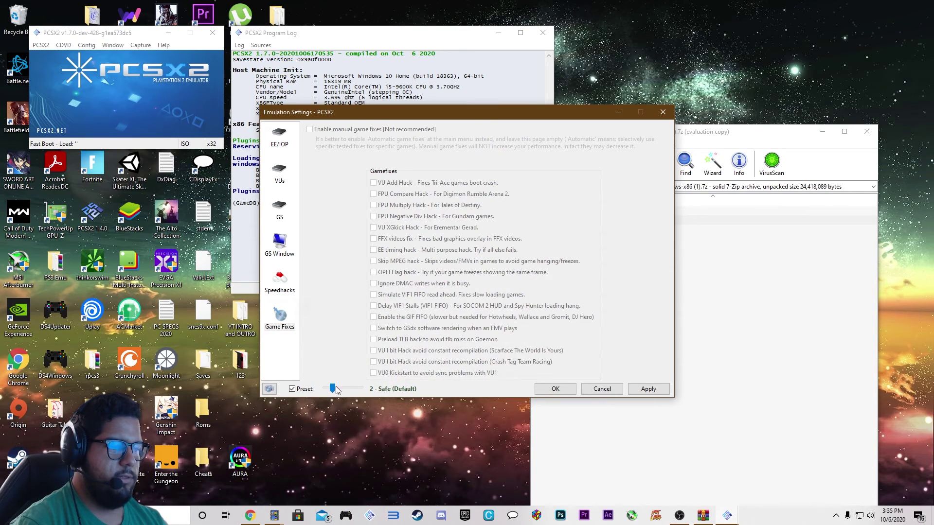
left_click_drag(335, 389, 339, 391)
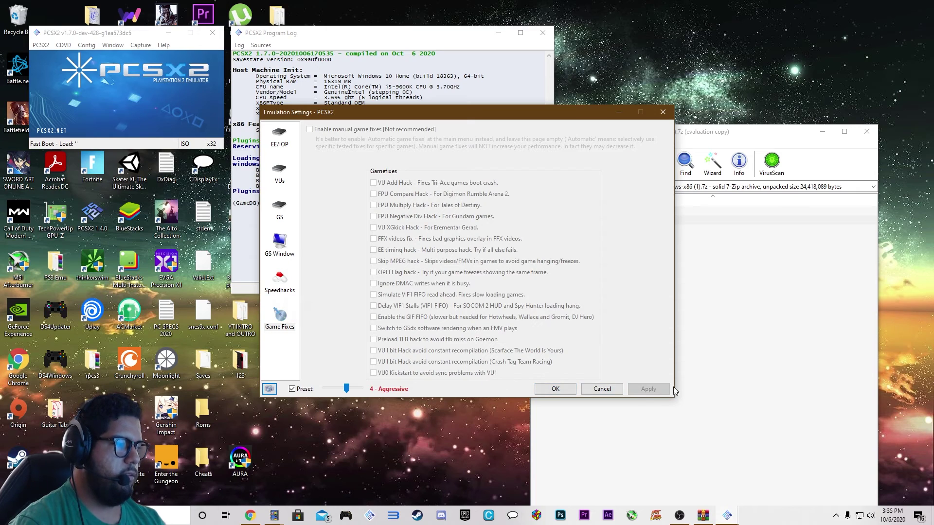
Save the emulation settings and open the Memory Card Manager showing the 8 MB Mcd001.ps2 and Mcd002.ps2
left_click(555, 389)
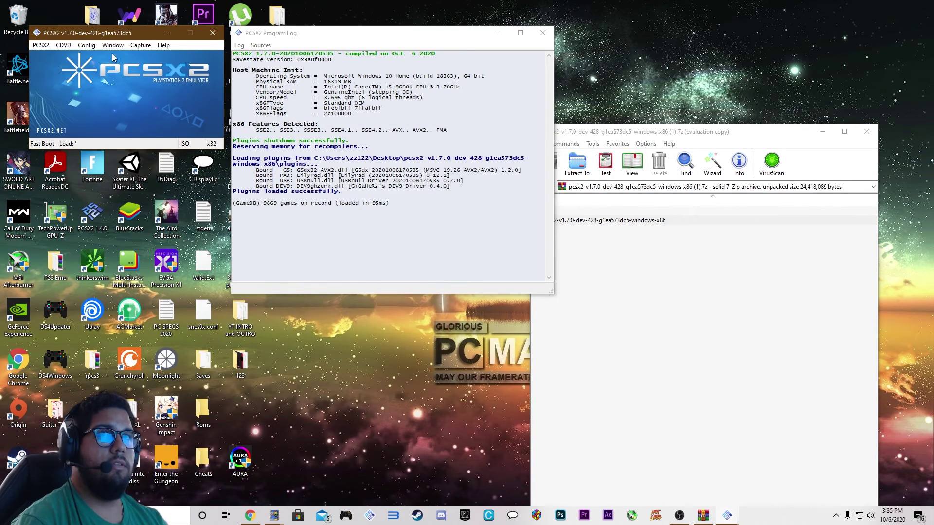
left_click(87, 44)
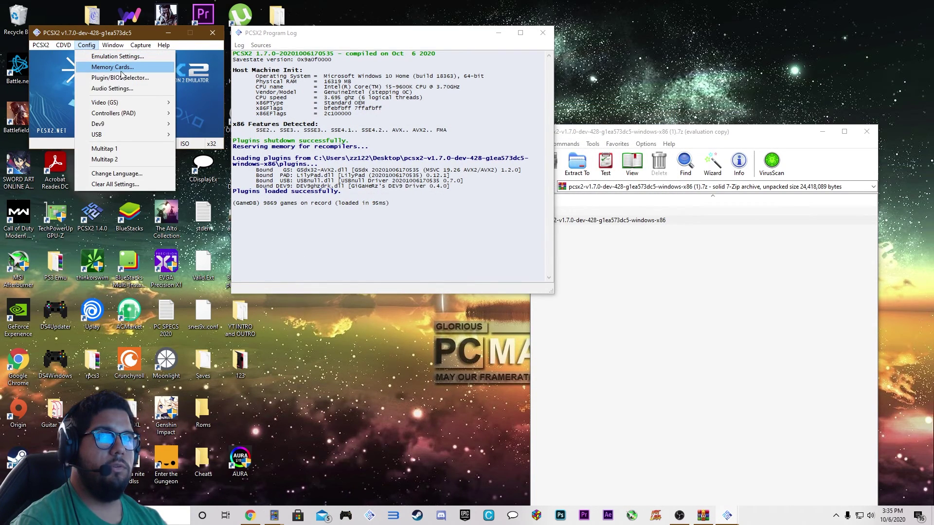
left_click(149, 67)
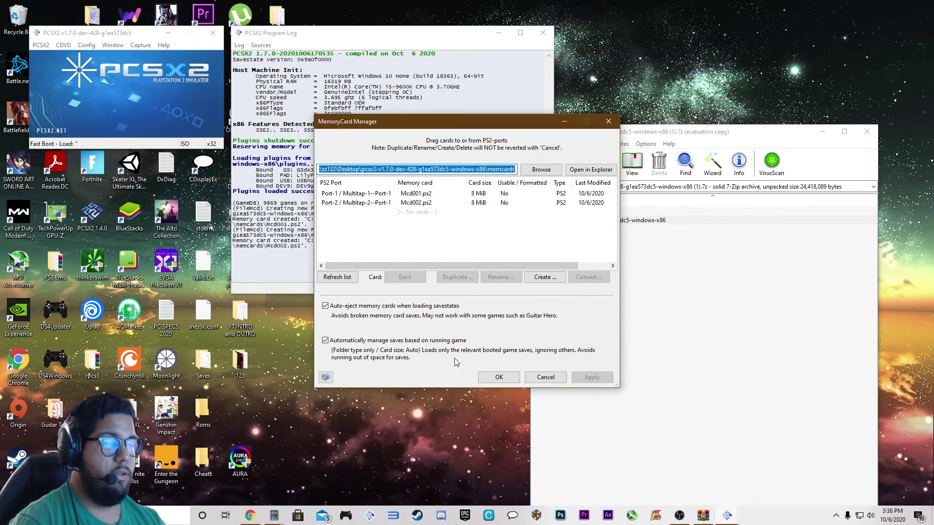
Close the Memory Card Manager and open the Plugin/BIOS Selector
left_click(499, 378)
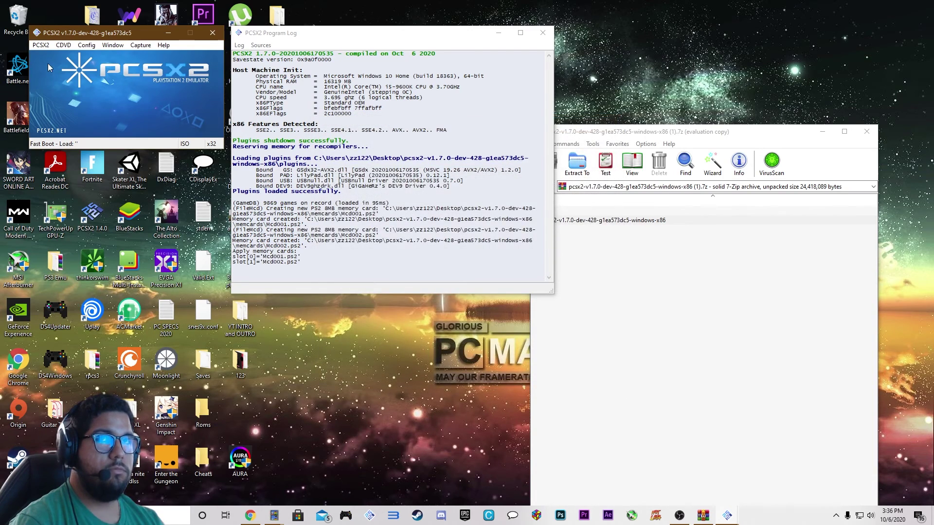
left_click(92, 44)
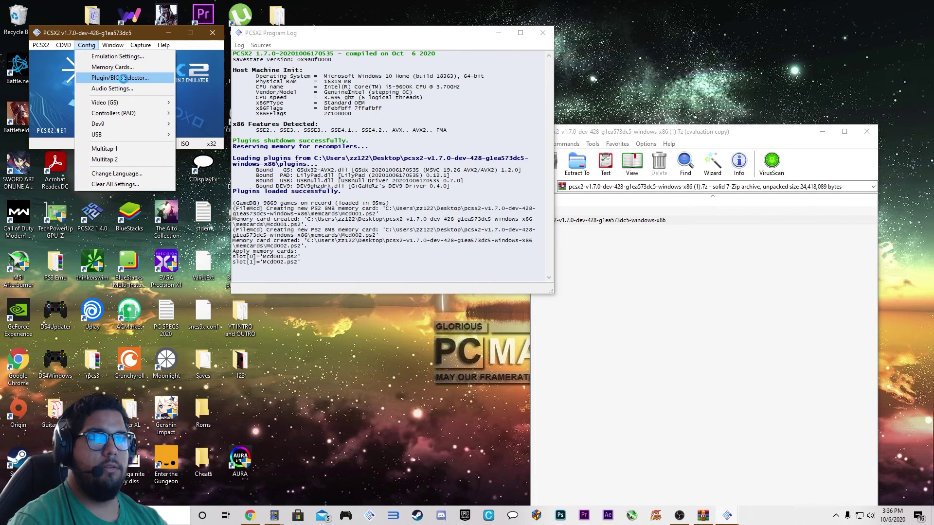
left_click(123, 78)
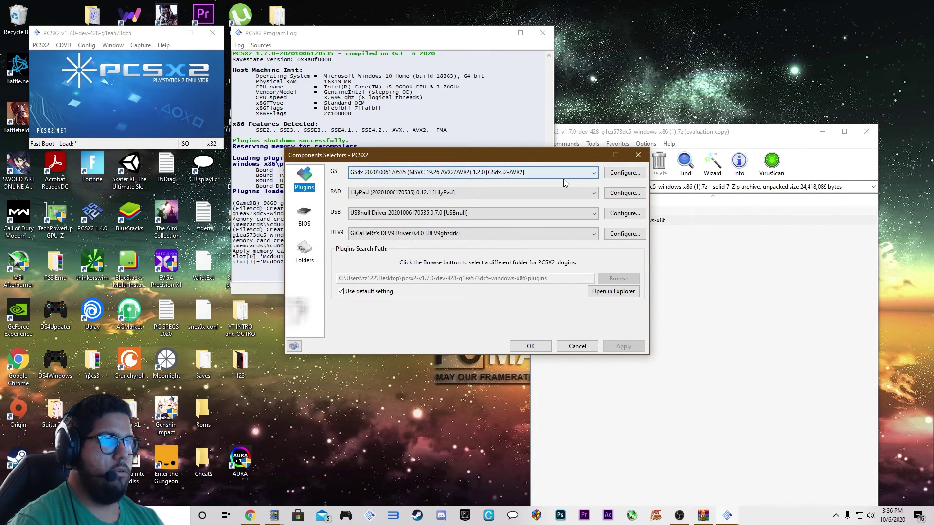
In the GS plugin settings, switch the renderer from OpenGL to Direct3D 11
left_click(632, 177)
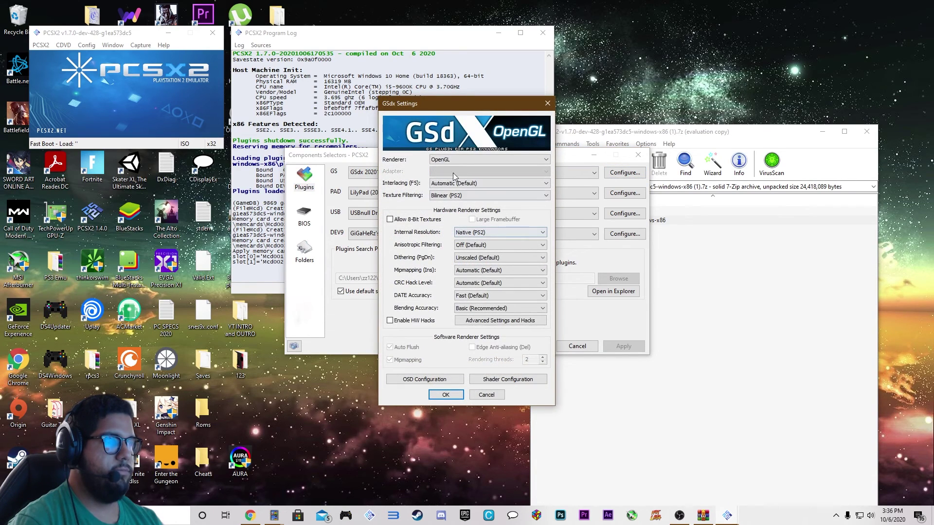
left_click(438, 160)
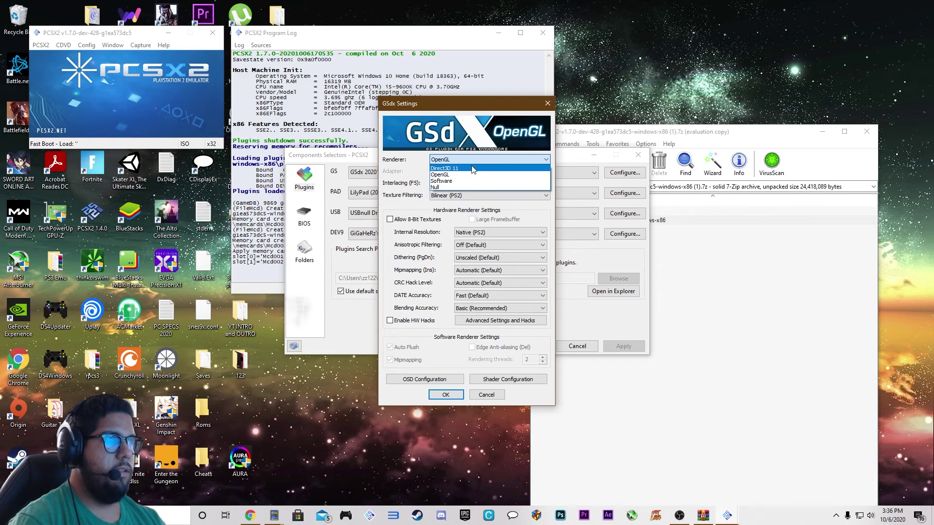
left_click(504, 168)
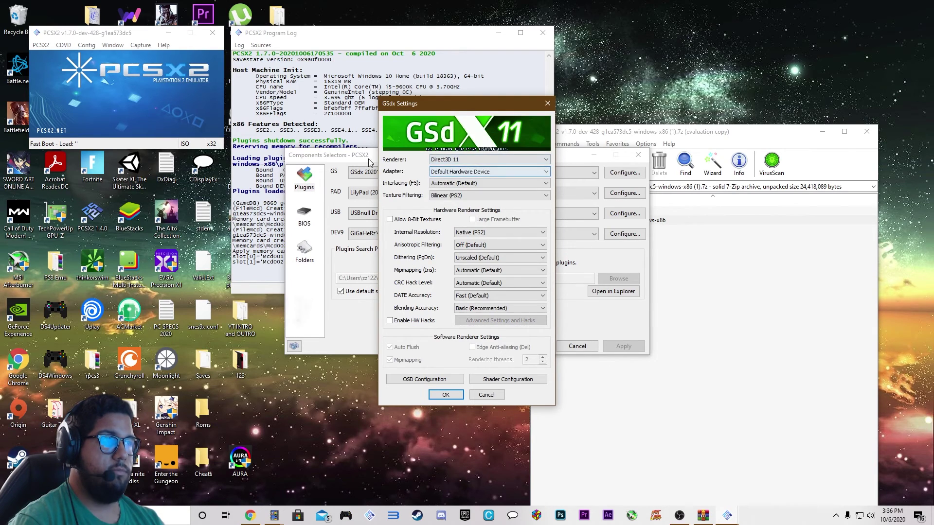
left_click(464, 171)
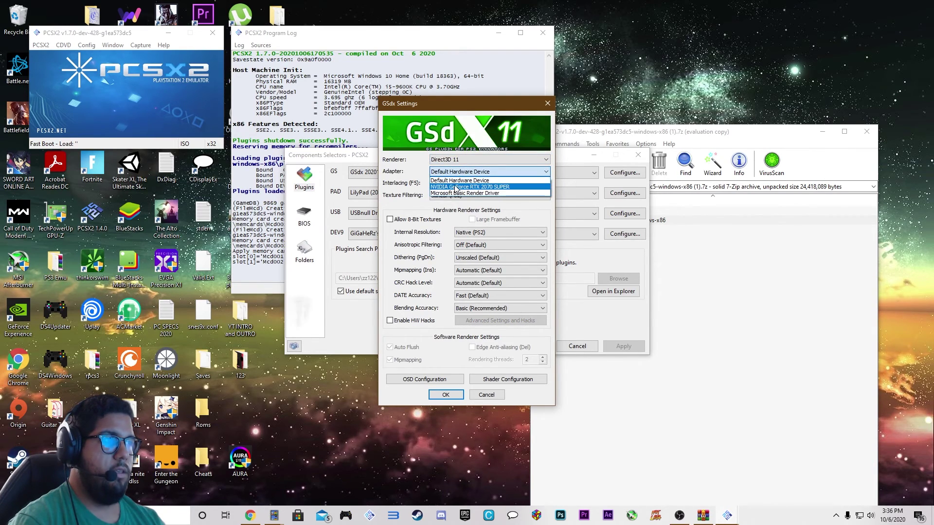
Select the NVIDIA GeForce RTX 2070 SUPER adapter, keeping interlacing Automatic and texture filtering Bilinear (PS2)
left_click(501, 187)
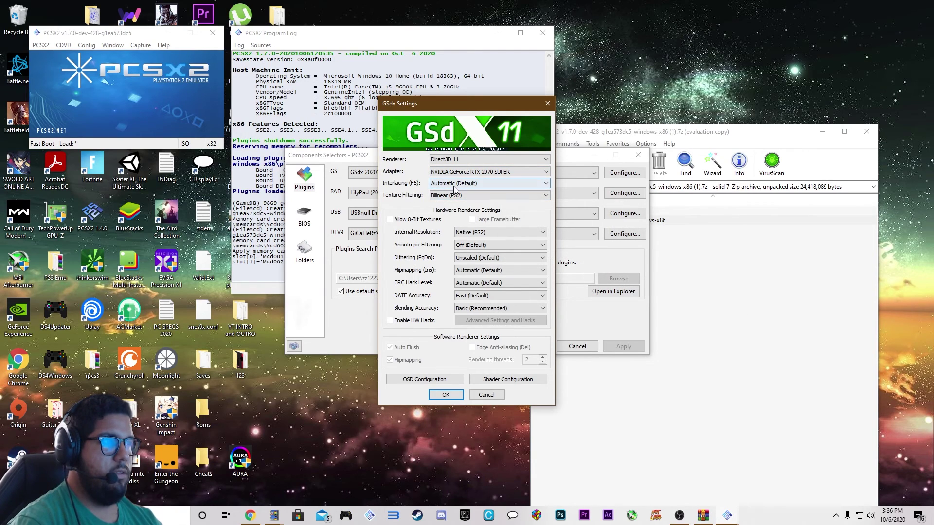
left_click(484, 183)
left_click(483, 184)
left_click(451, 198)
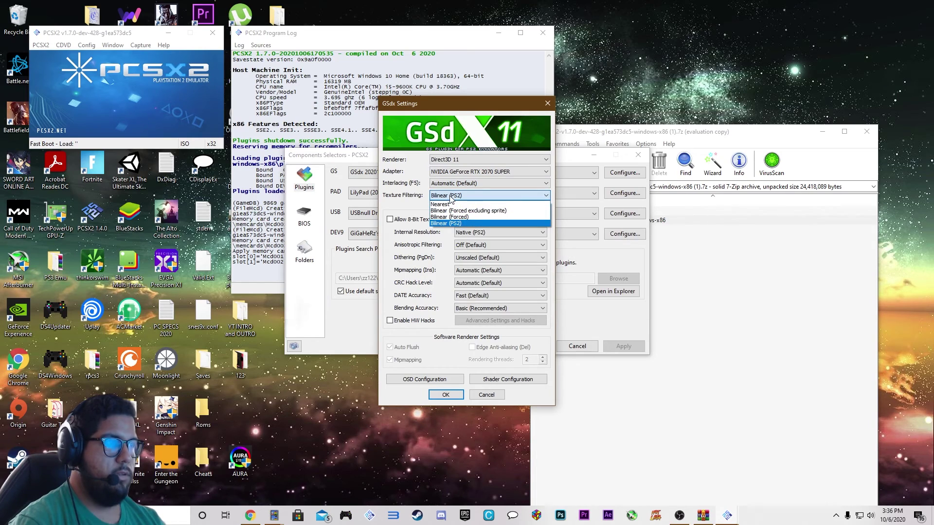
left_click(498, 197)
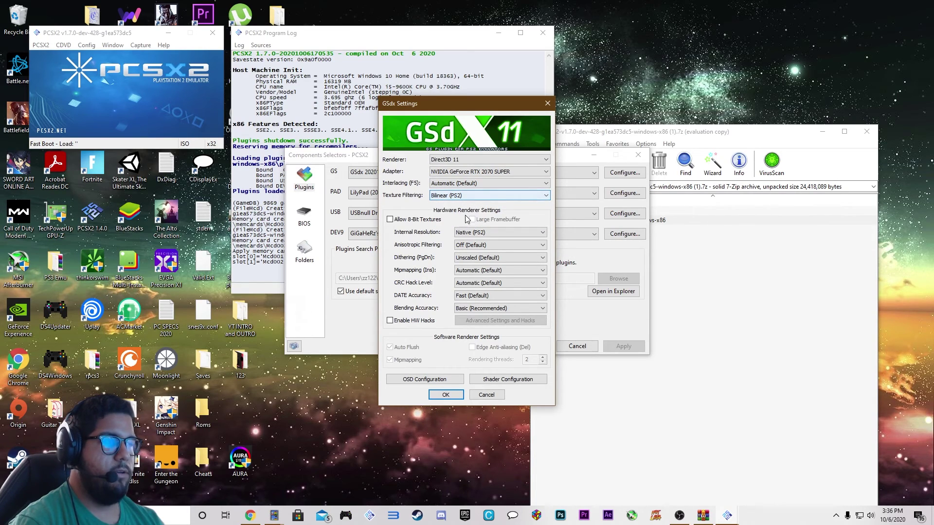
Set internal resolution to 6x Native 4K and anisotropic filtering to 16x
left_click(492, 231)
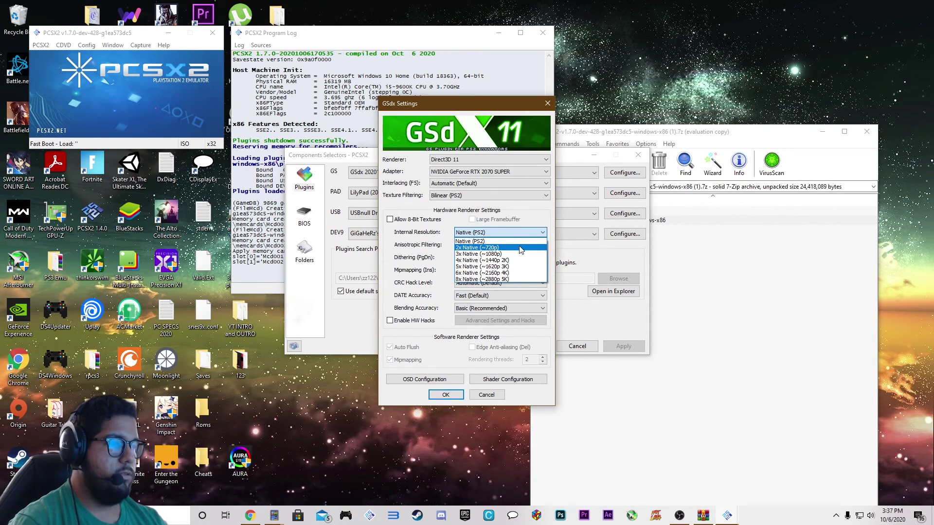
left_click(496, 275)
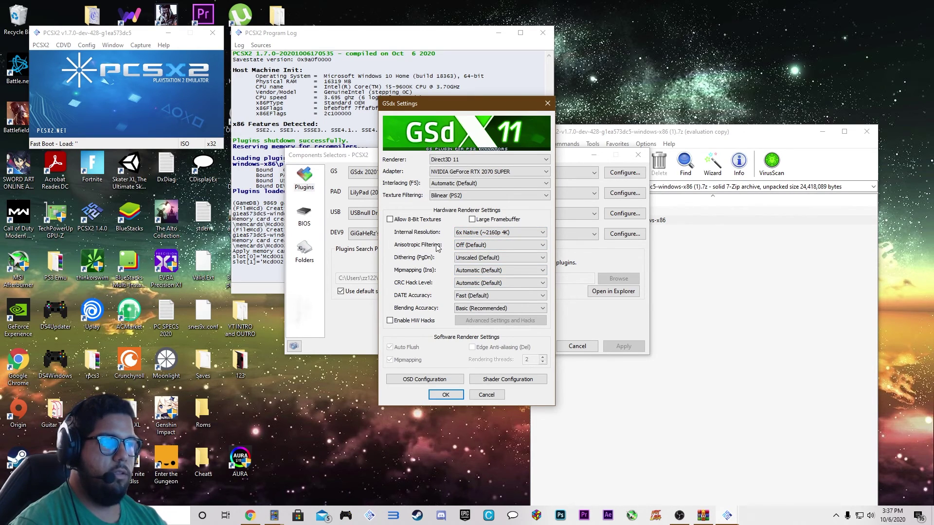
left_click(491, 245)
left_click(475, 280)
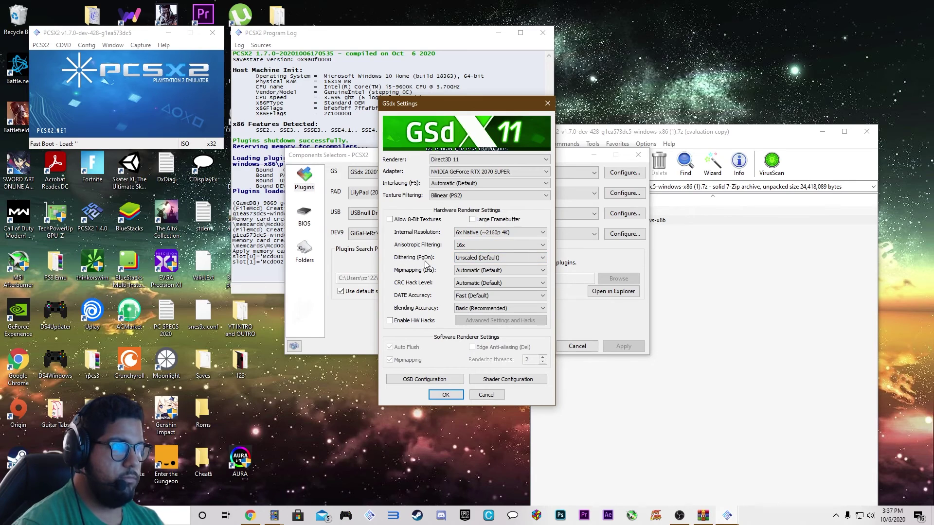
Keep default dithering, CRC hack level, DATE and blending accuracy, and enable HW hacks
left_click(489, 259)
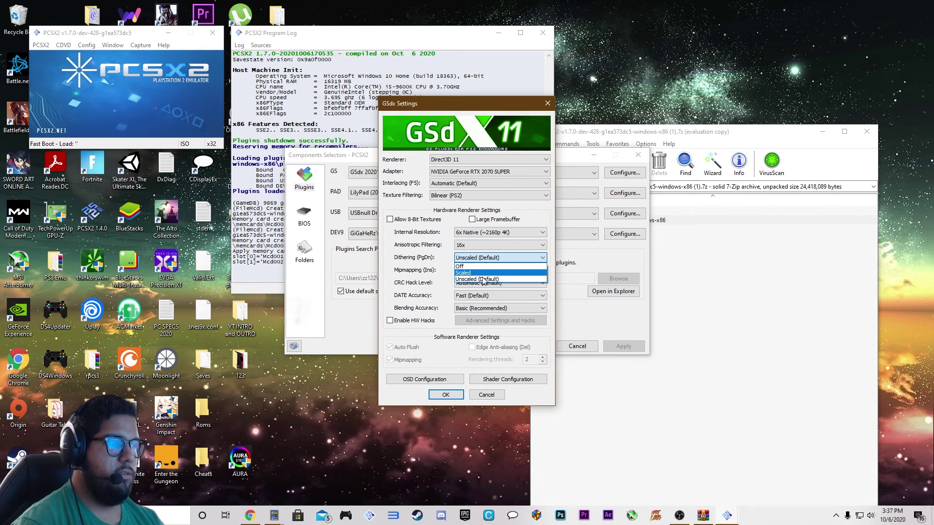
left_click(481, 279)
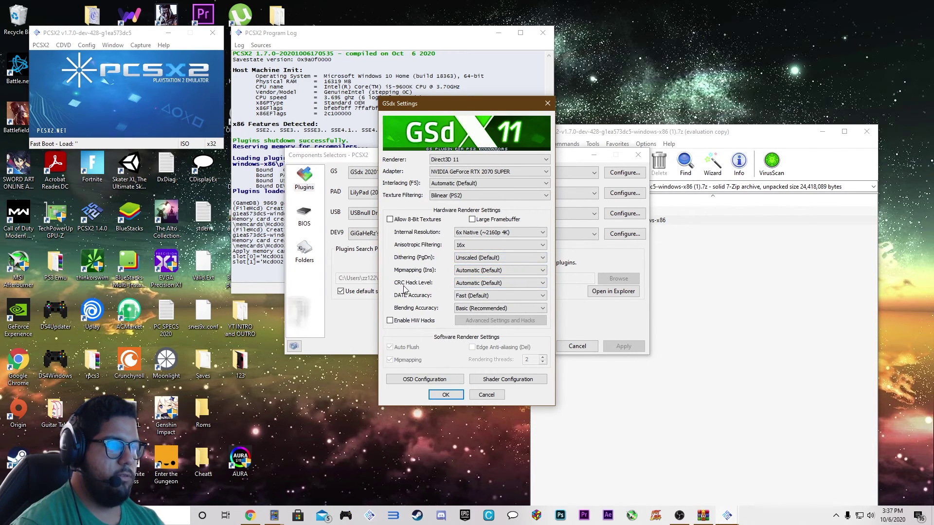
left_click(481, 283)
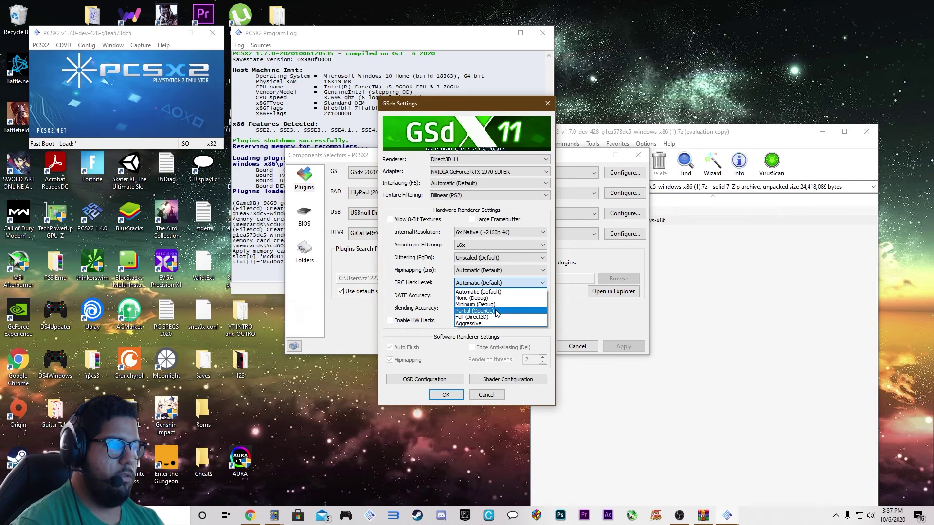
left_click(484, 292)
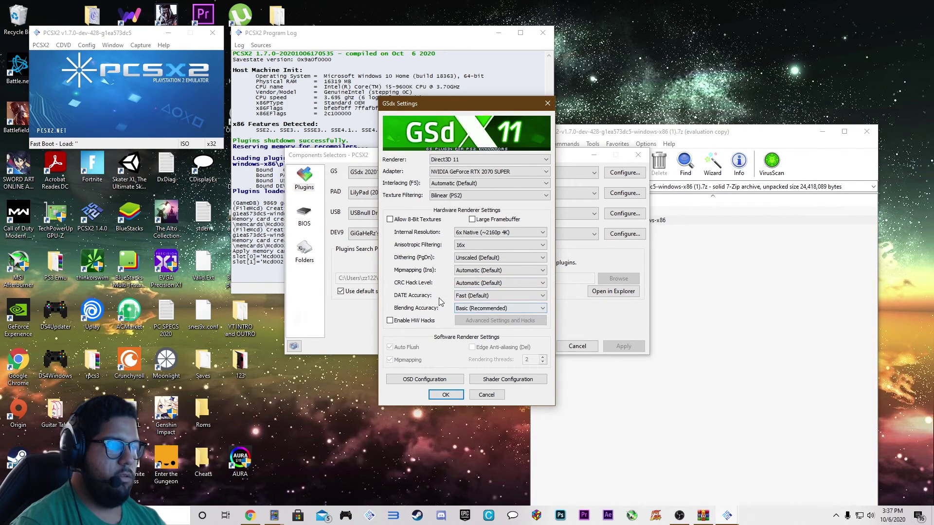
left_click(487, 295)
left_click(491, 298)
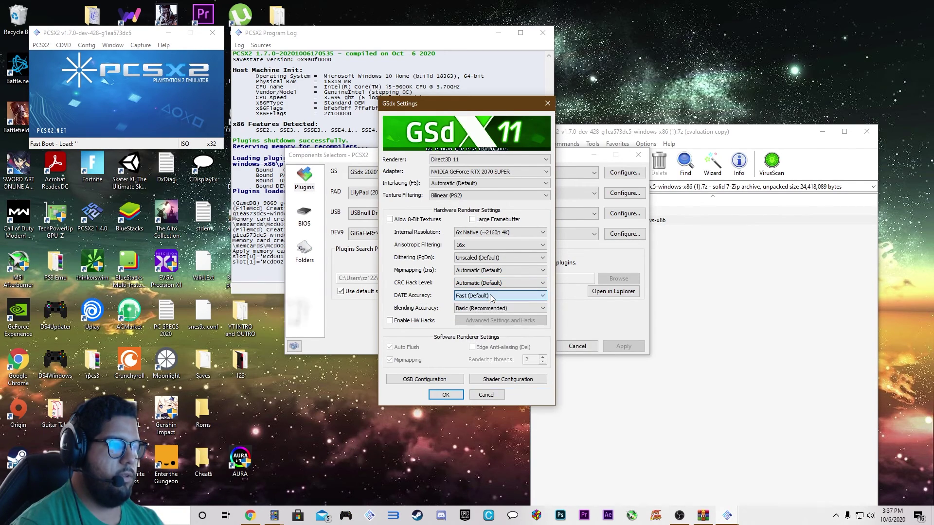
left_click(505, 309)
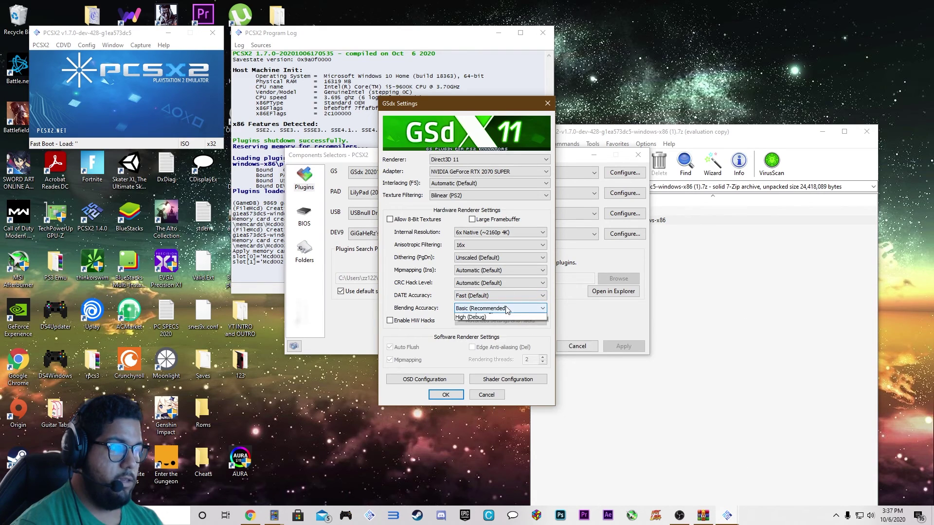
left_click(486, 321)
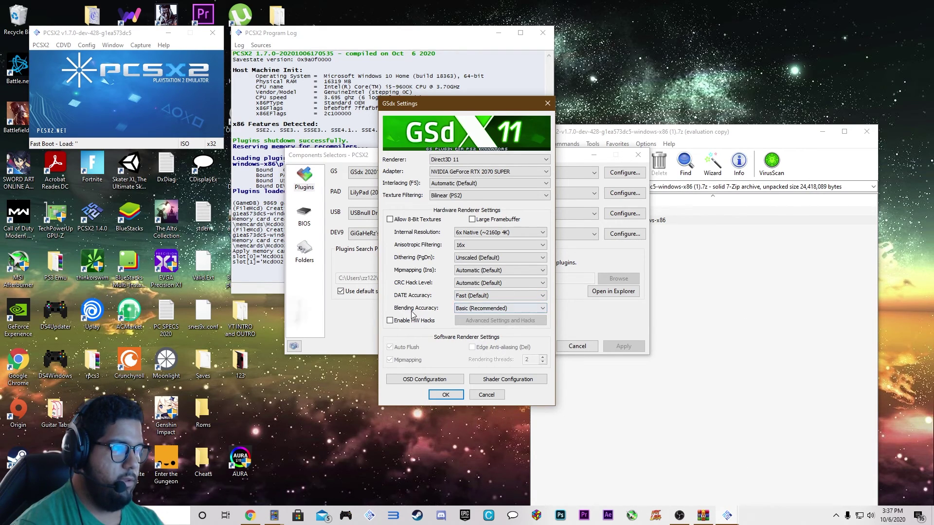
left_click(400, 322)
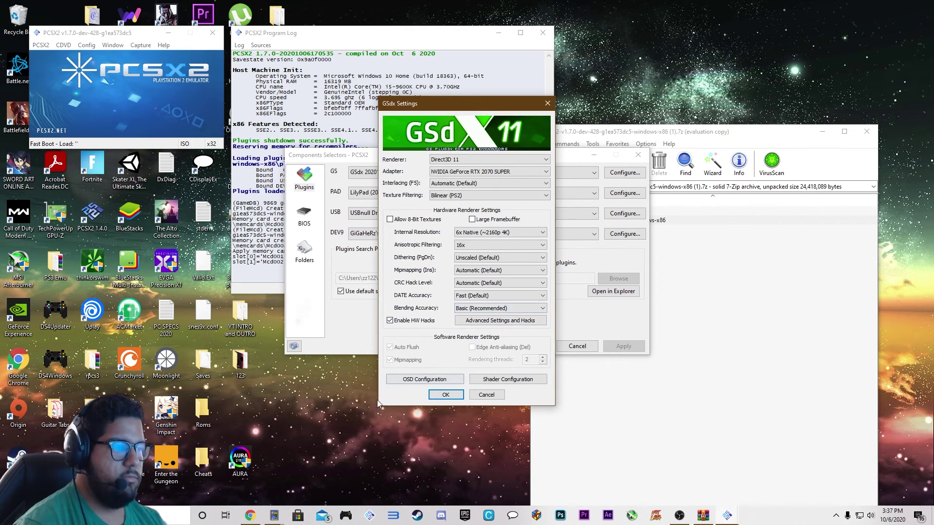
left_click(444, 380)
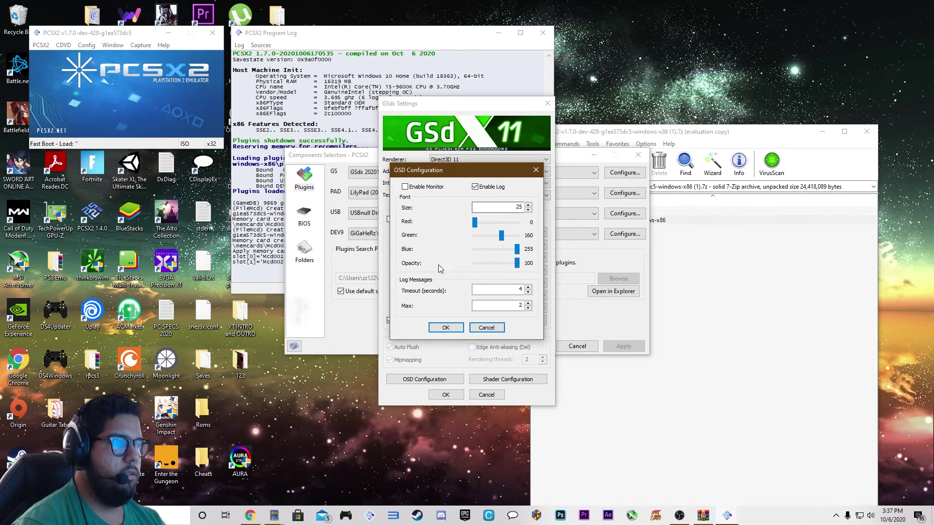
Close the OSD and Shader Configuration dialogs unchanged, then save the GSdx settings
left_click(446, 328)
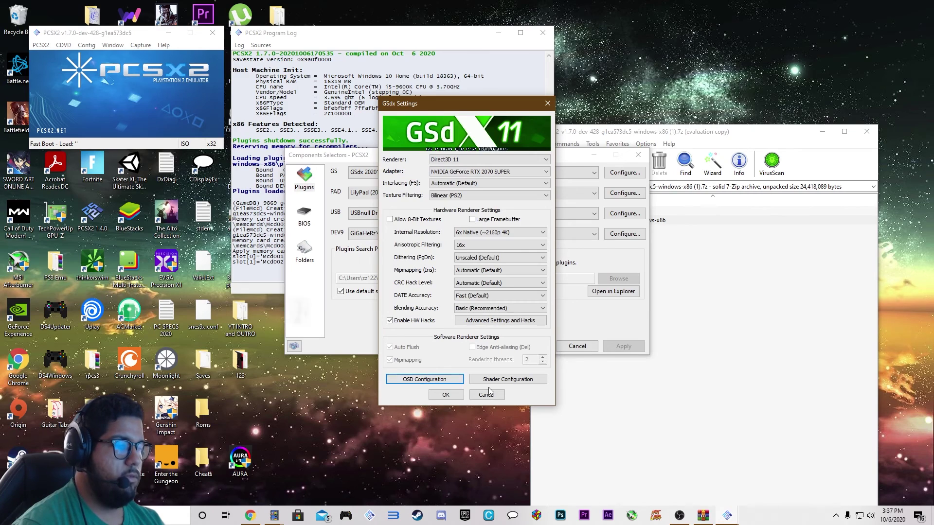
left_click(505, 380)
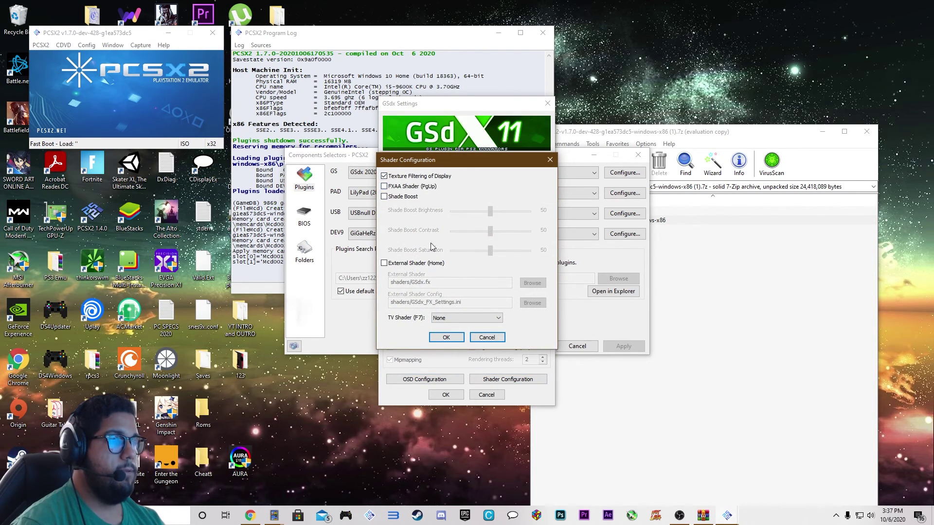
left_click(460, 340)
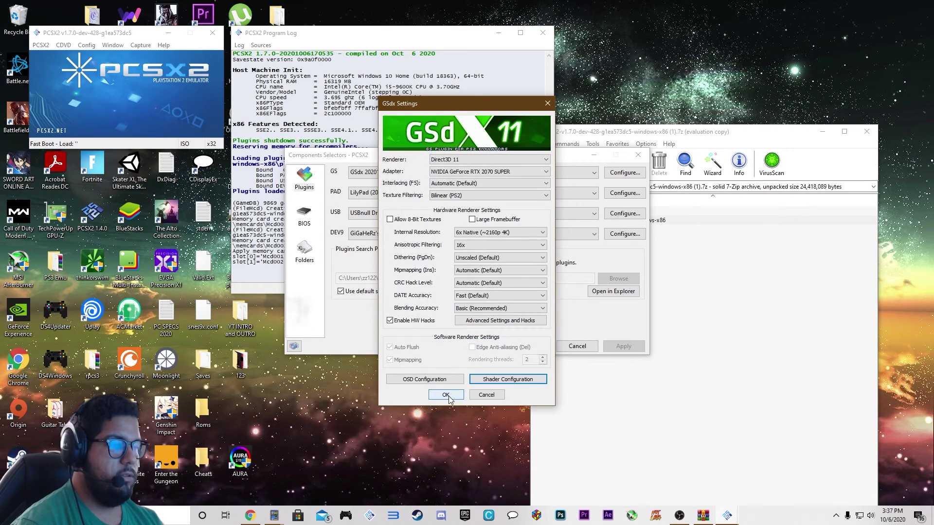
left_click(447, 395)
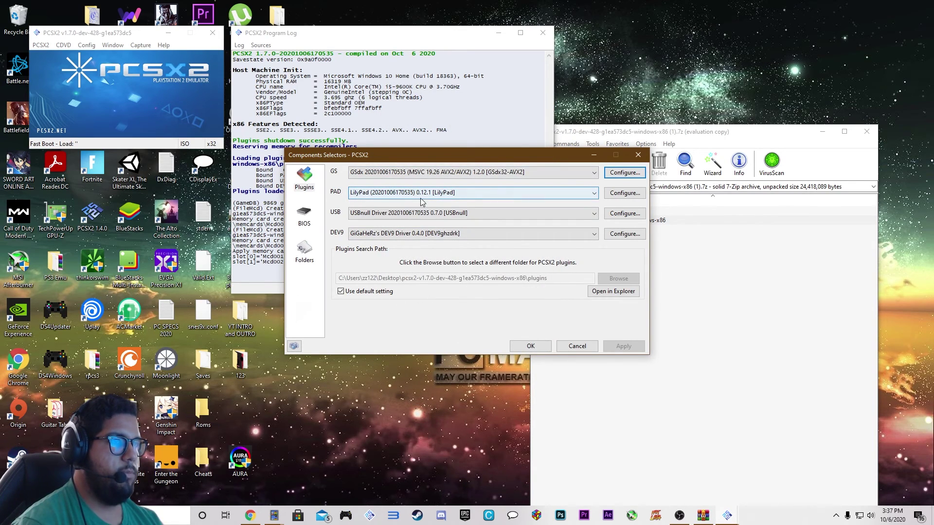
In LilyPad settings, set the keyboard API to DirectInput and show Pad 1's bindings
left_click(627, 193)
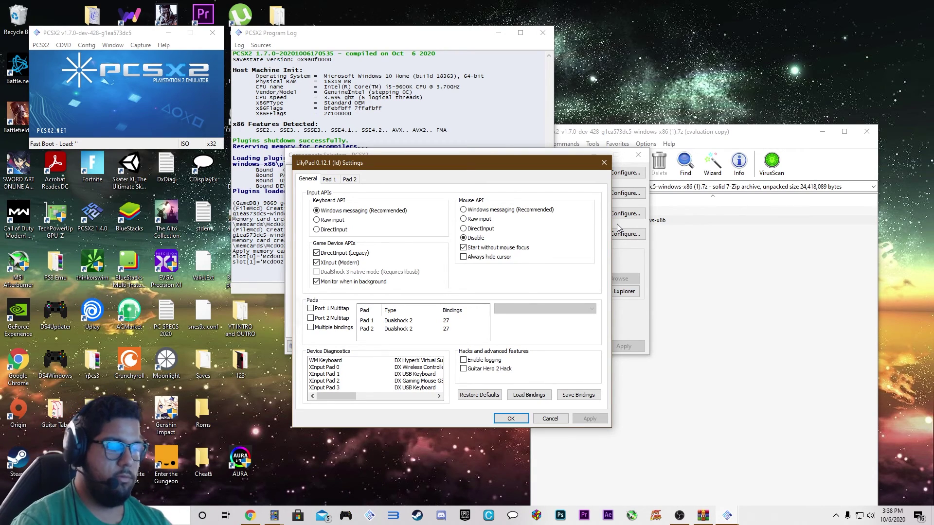
left_click(345, 515)
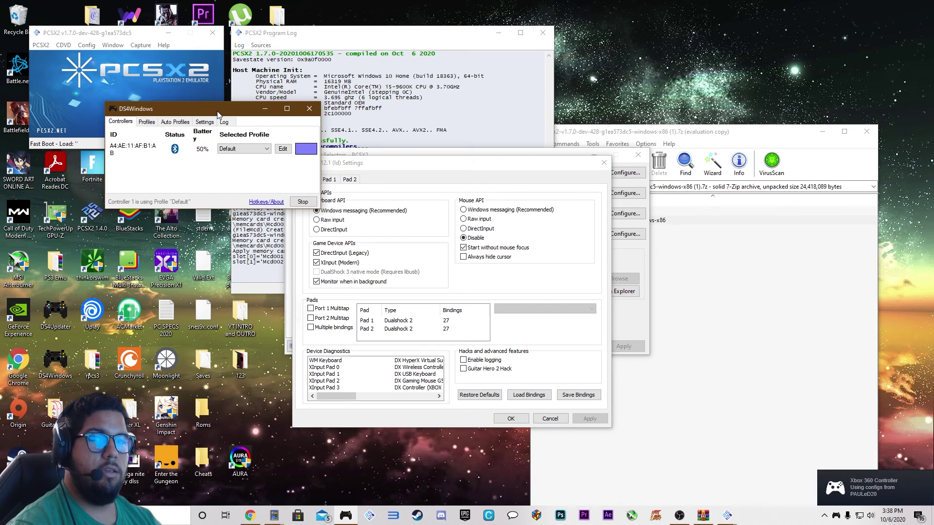
left_click(265, 109)
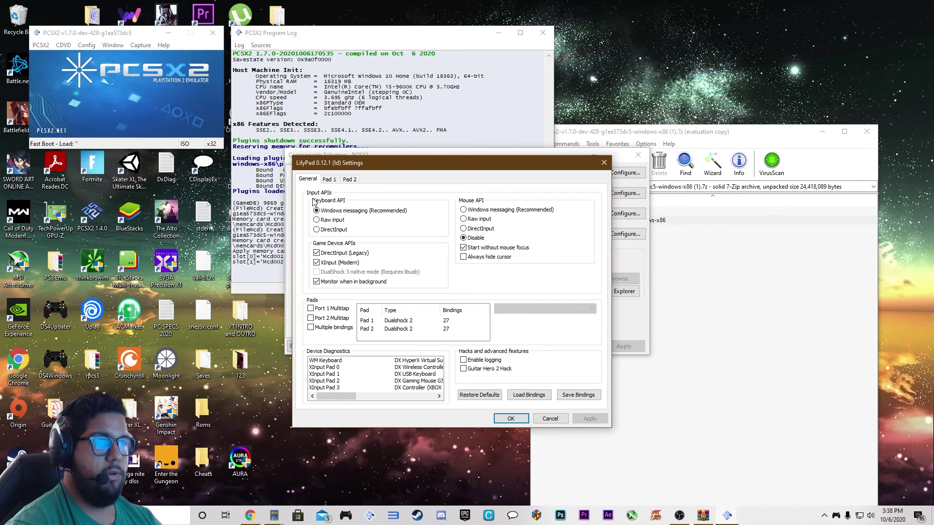
left_click(317, 230)
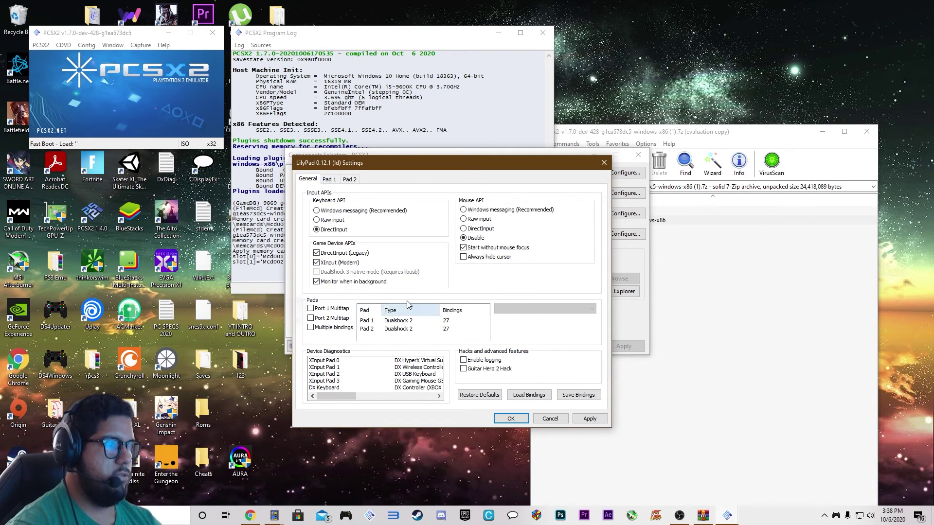
left_click(328, 179)
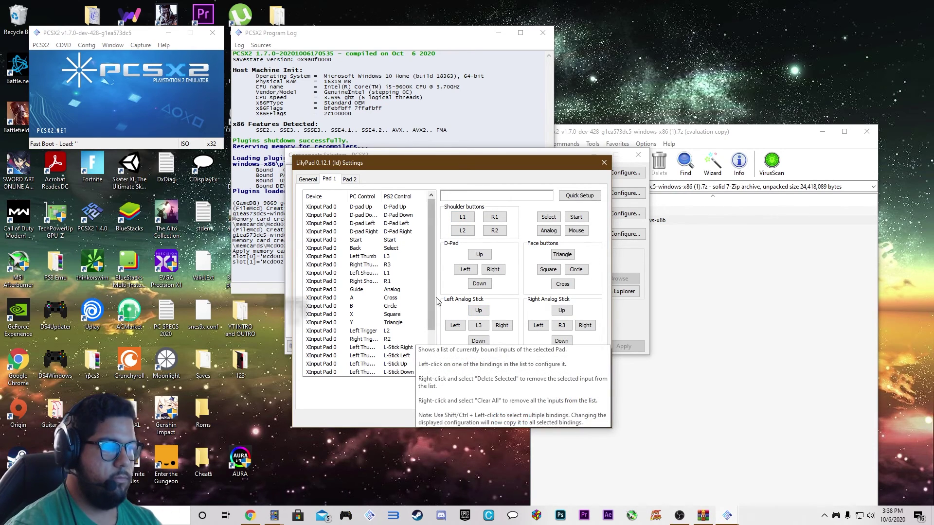
Bind L1, R1, L2, R2, D-pad Up and Left to the controller, then apply and save
left_click(463, 219)
left_click(494, 217)
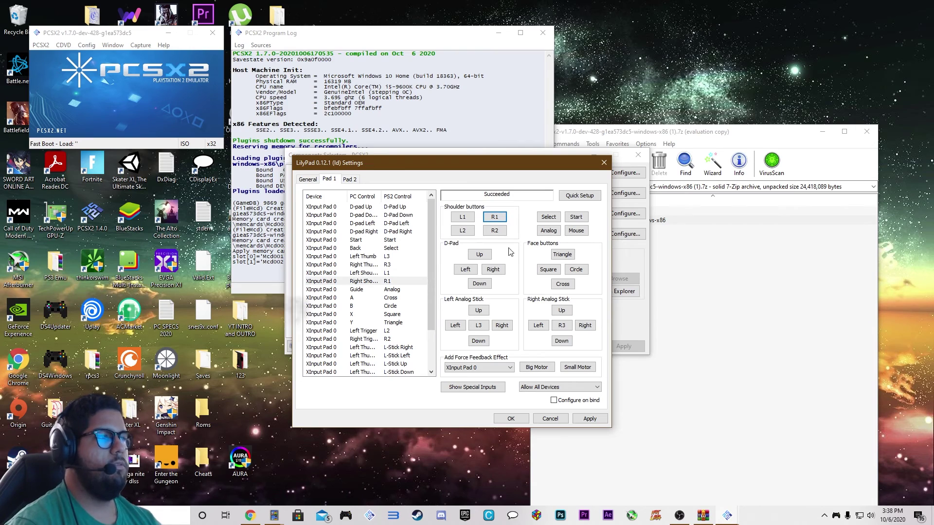
left_click(463, 230)
left_click(490, 234)
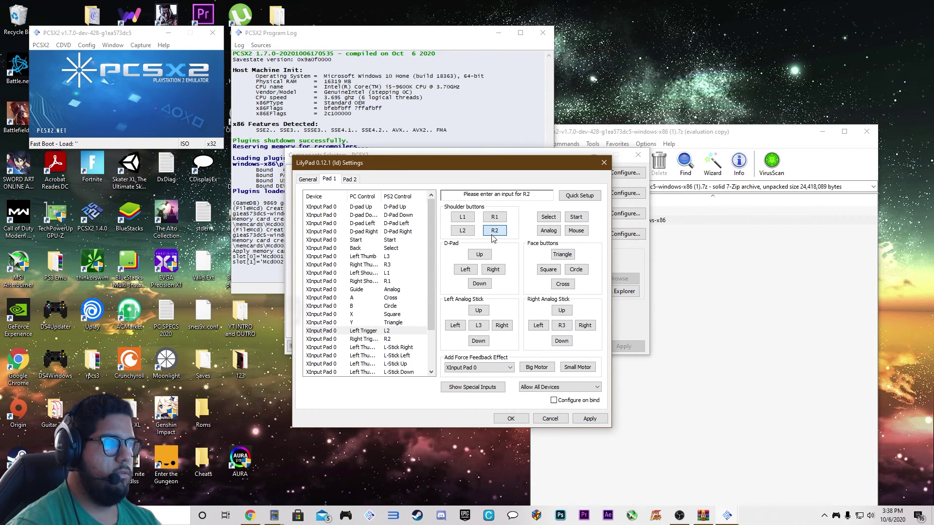
left_click(480, 256)
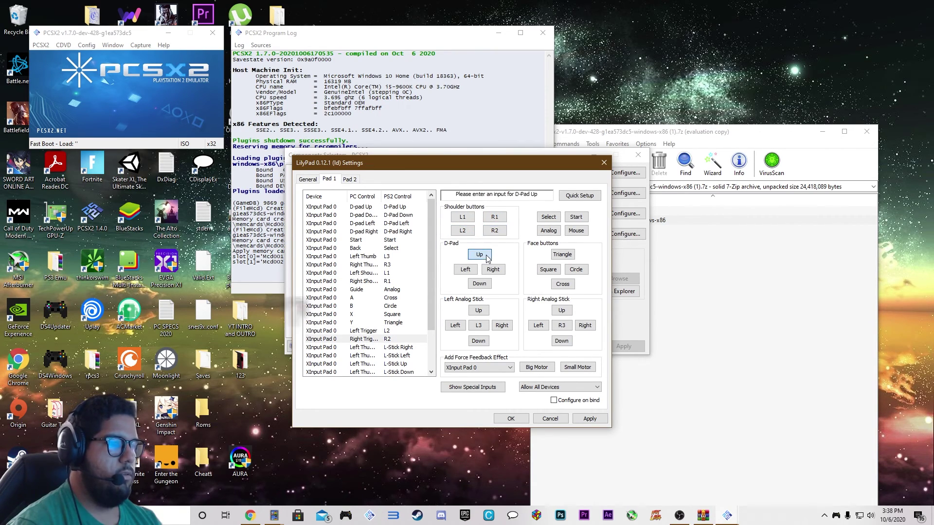
left_click(479, 284)
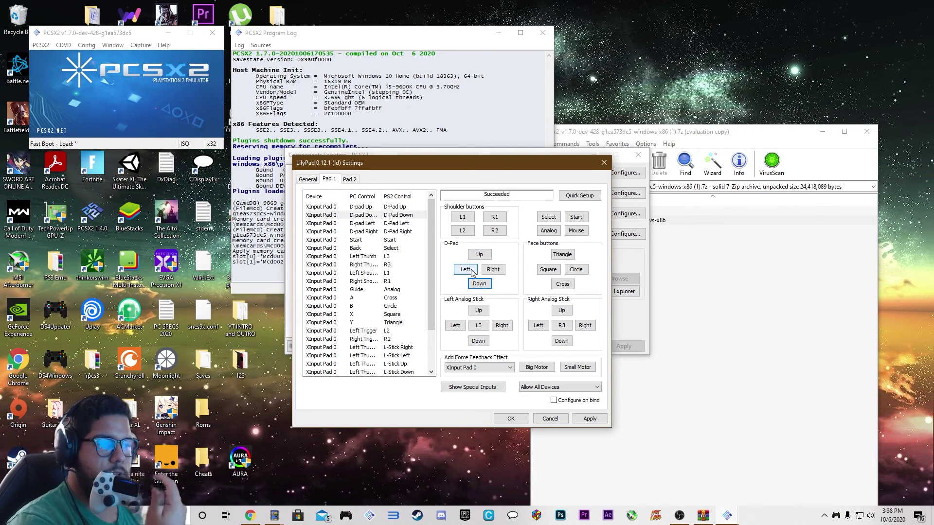
left_click(465, 270)
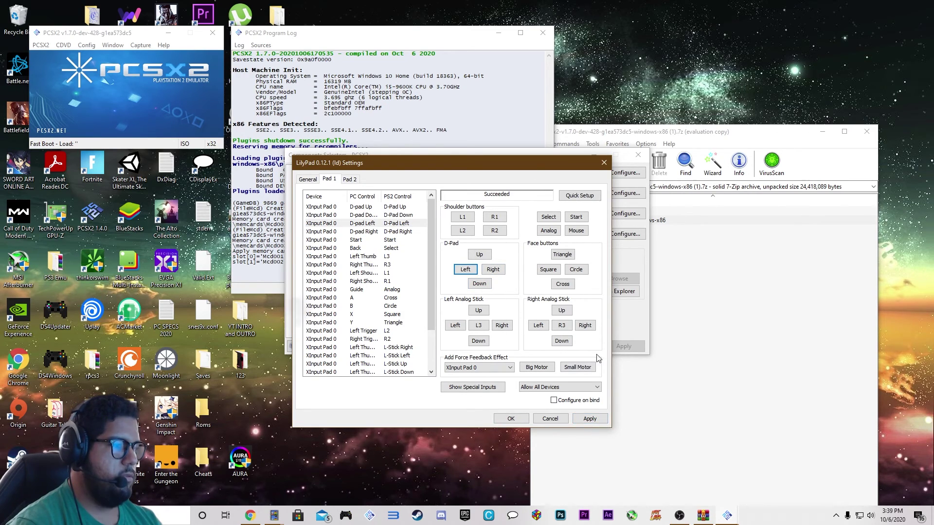
left_click(595, 418)
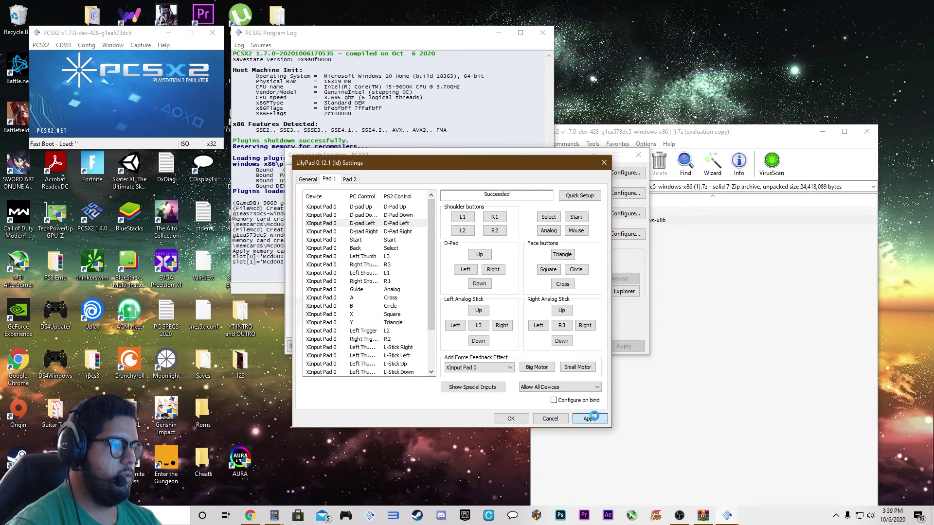
left_click(509, 420)
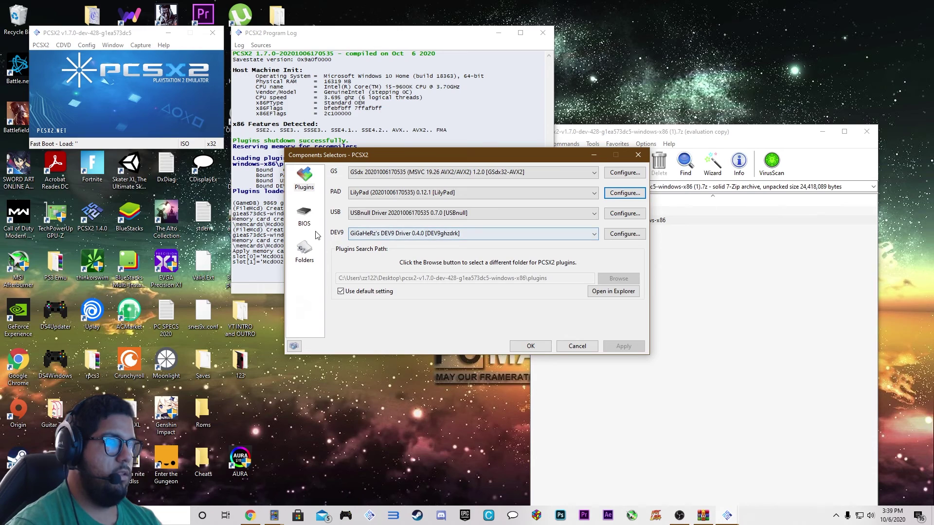
Accept the USB and DEV9 plugin settings unchanged
left_click(622, 214)
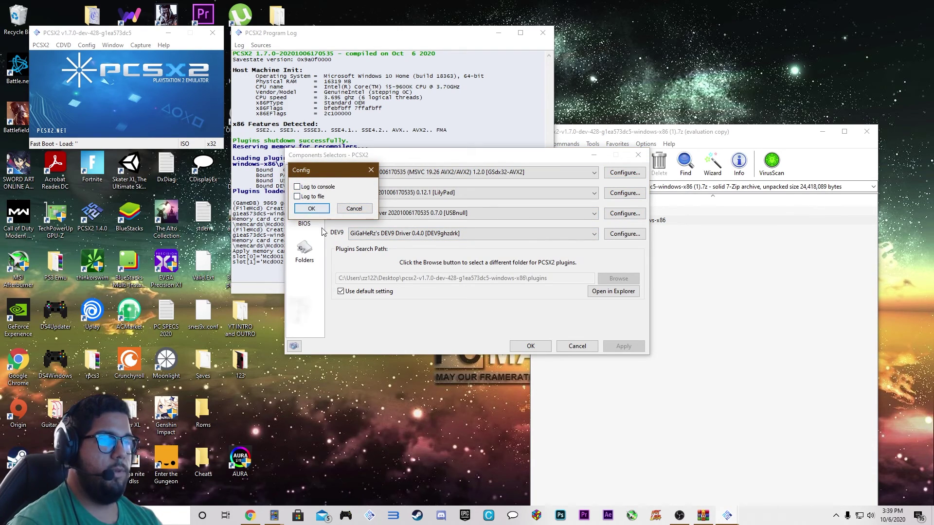
left_click(311, 208)
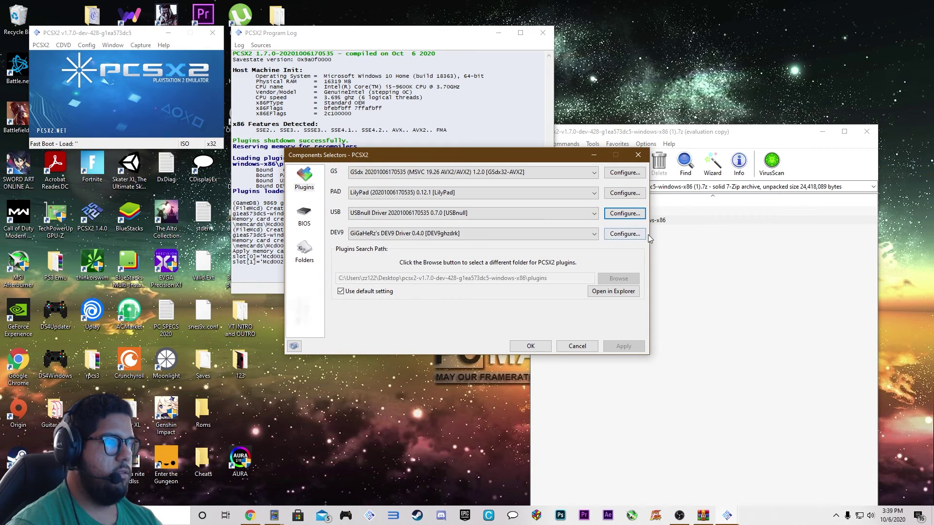
key("Tab")
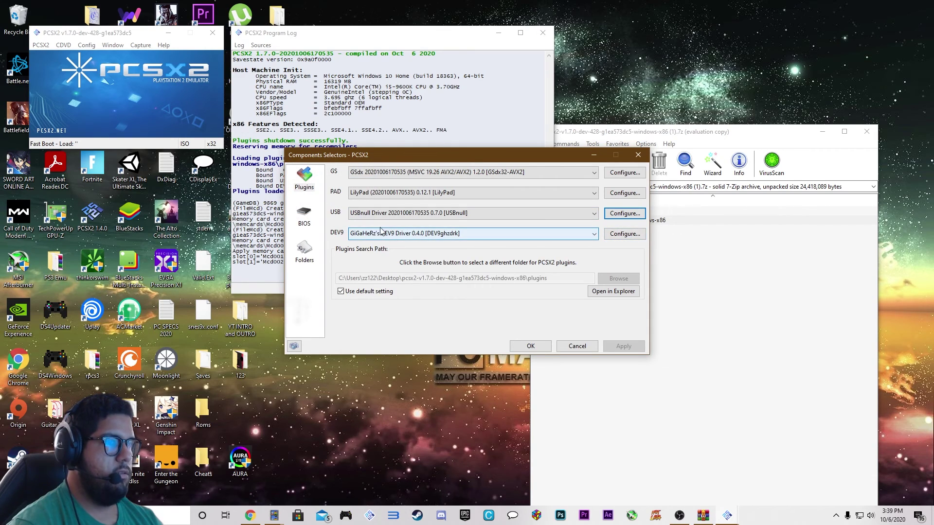
left_click(624, 234)
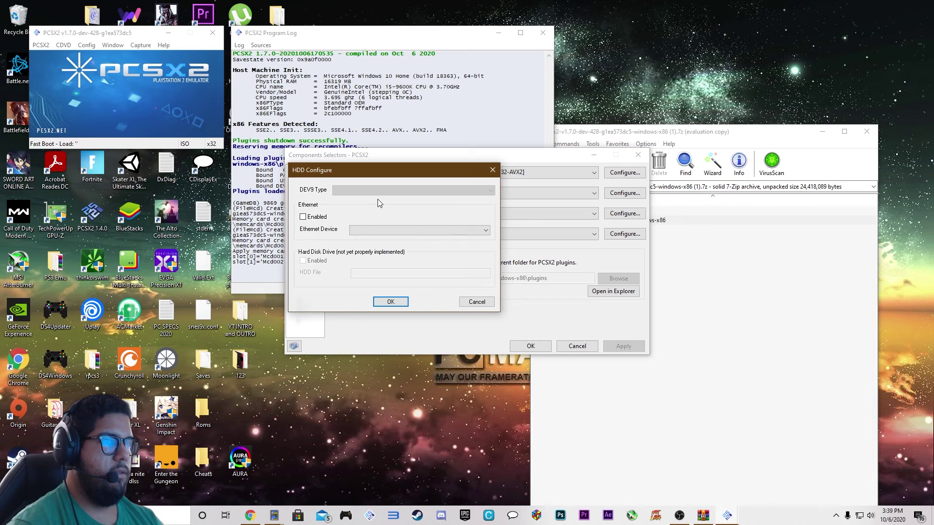
left_click(390, 302)
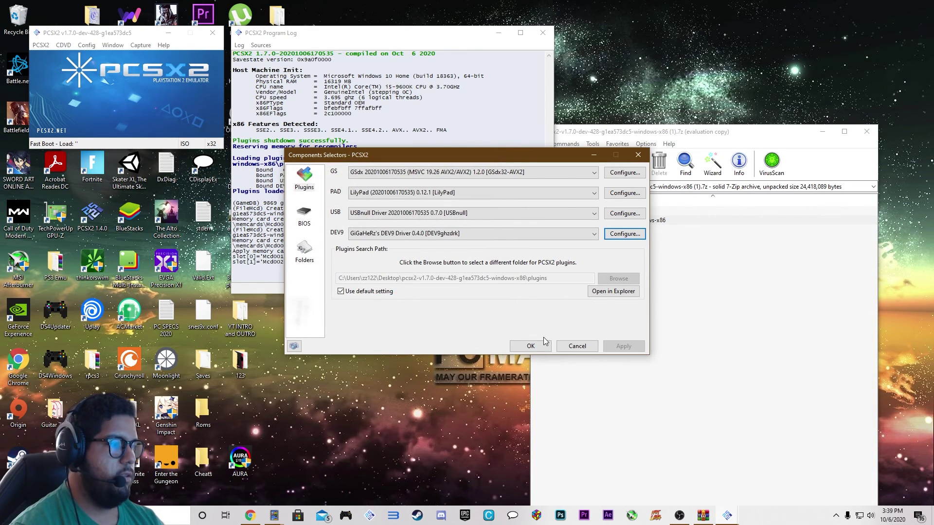
Review the BIOS and Folders pages and close the Components Selector with OK
left_click(302, 217)
left_click(304, 249)
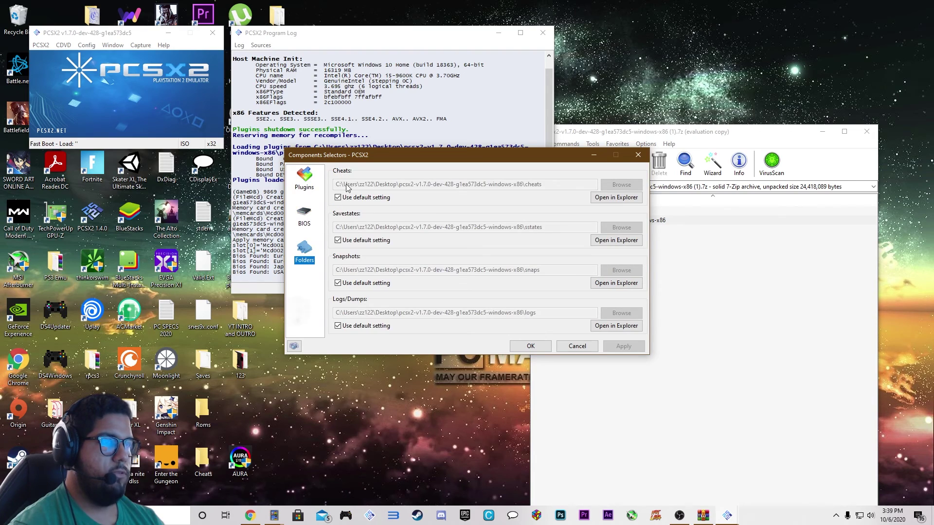
left_click(530, 346)
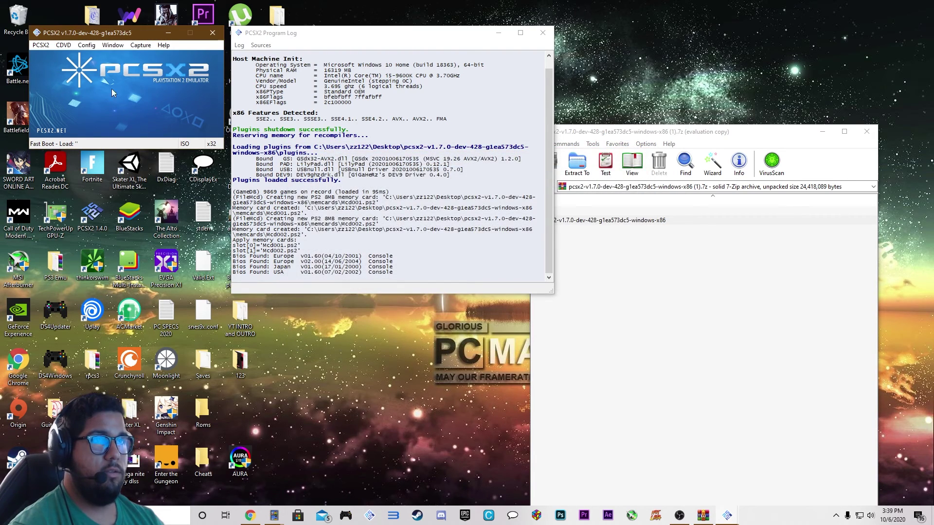
left_click(86, 45)
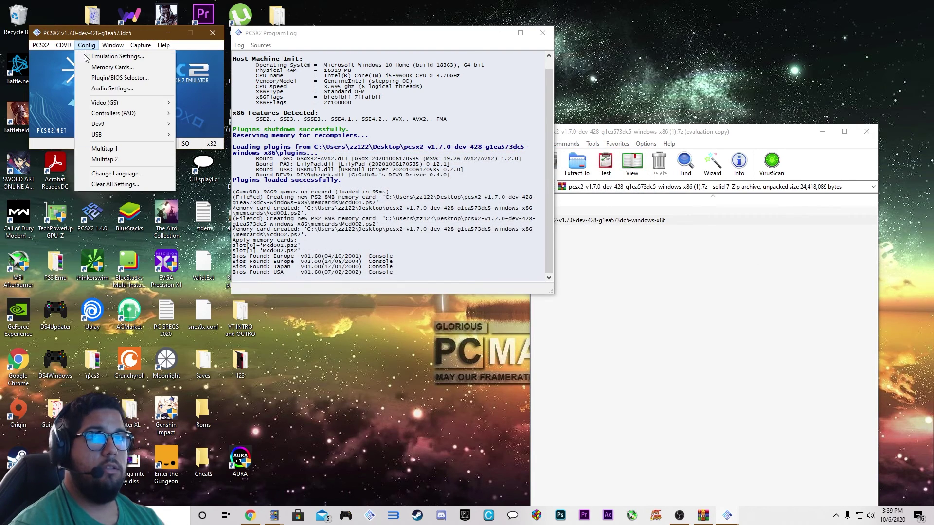
left_click(129, 90)
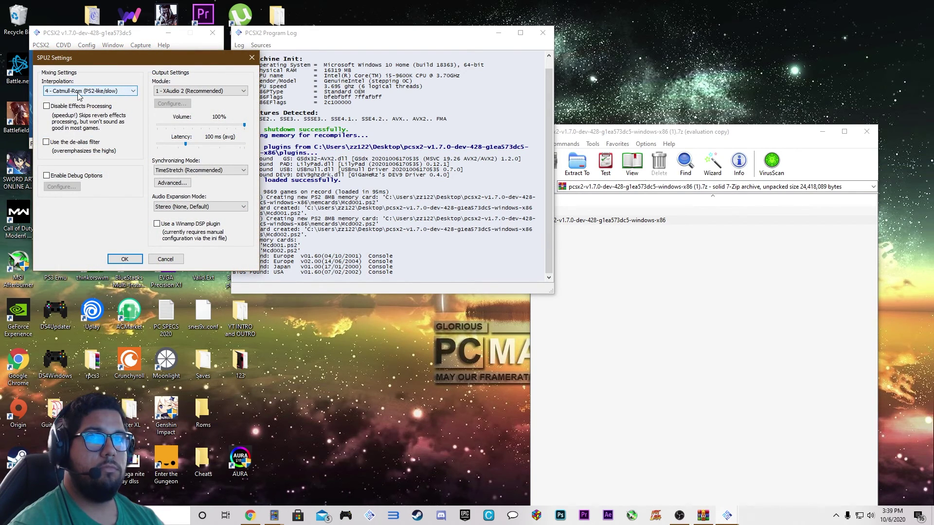
left_click(85, 93)
left_click(106, 93)
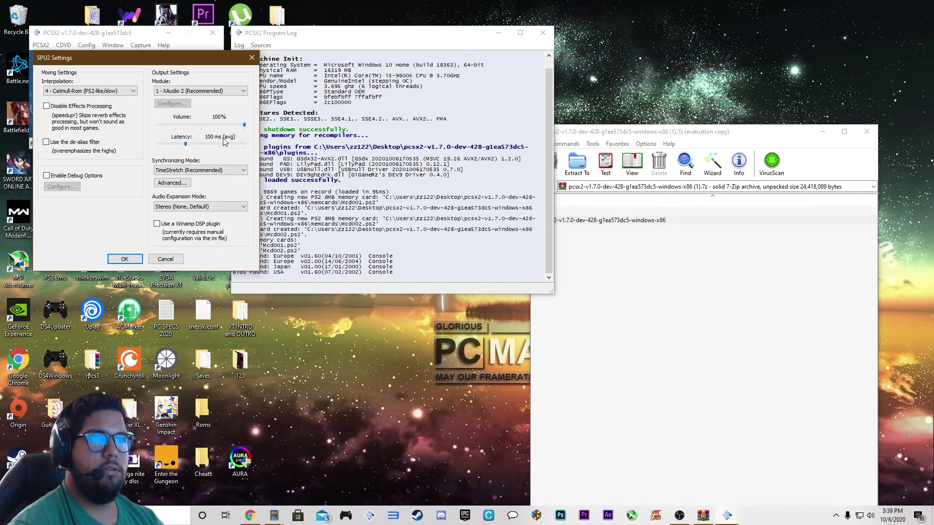
left_click(177, 175)
left_click(234, 172)
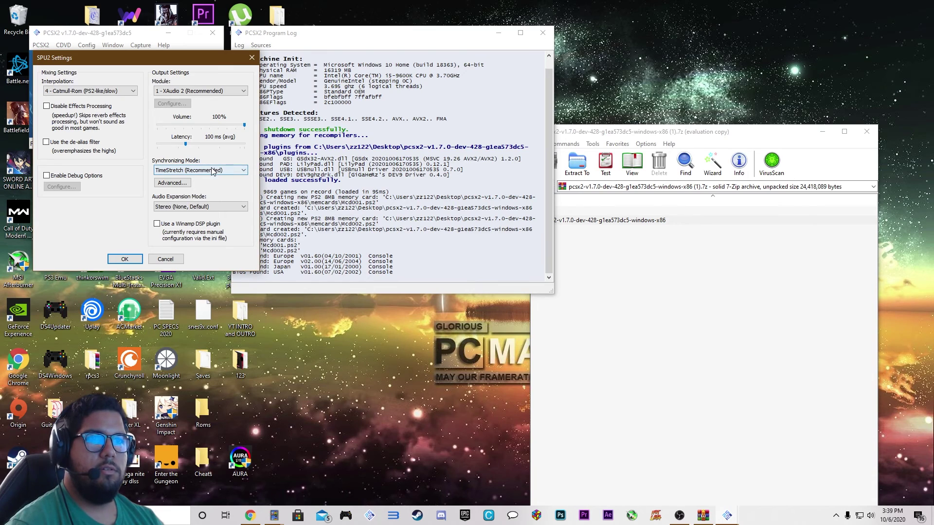
left_click(124, 259)
left_click(86, 45)
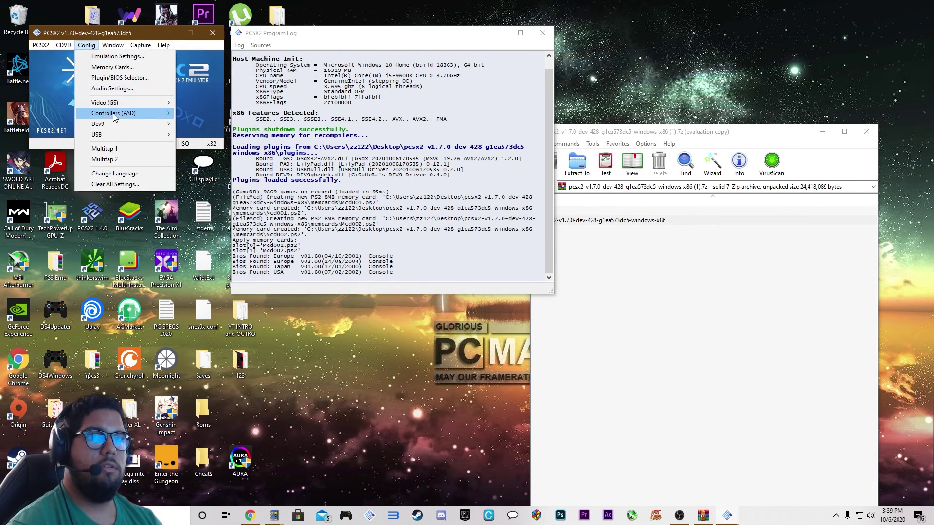
mouse_move(121, 102)
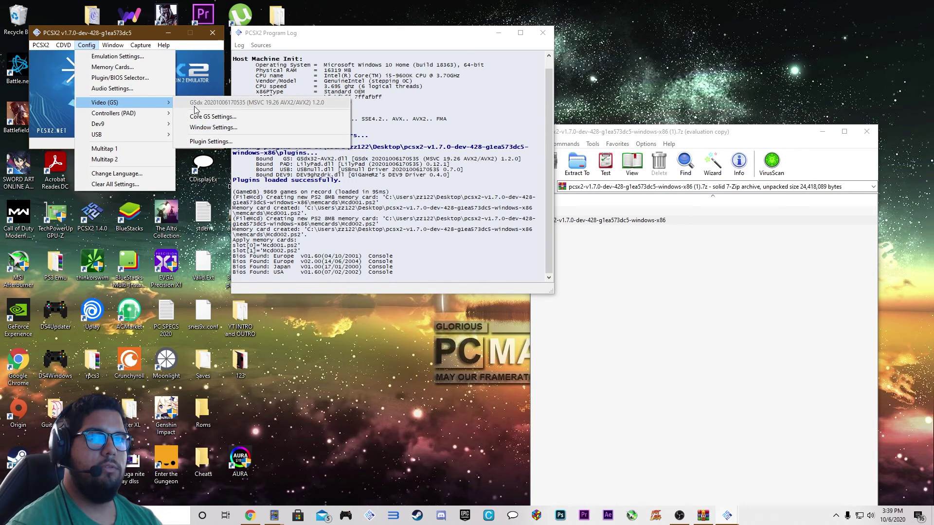
mouse_move(158, 119)
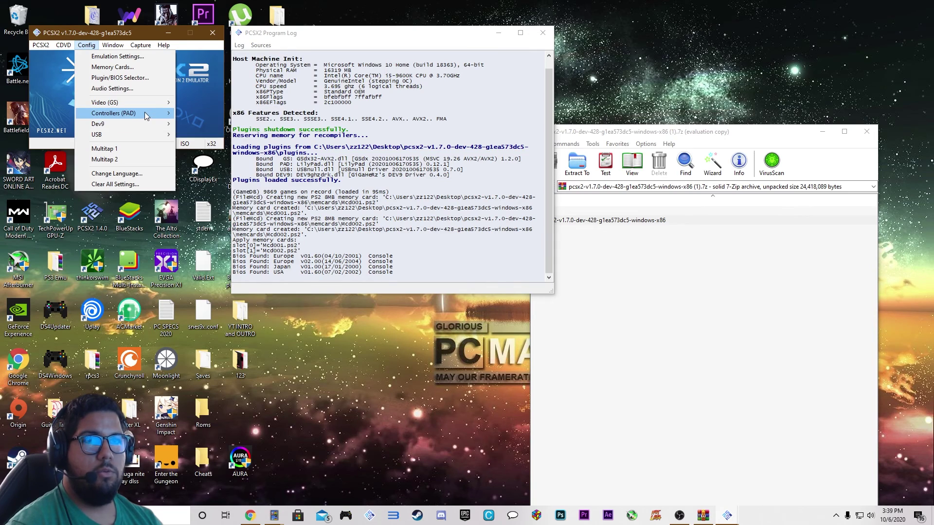
left_click(113, 45)
left_click(85, 43)
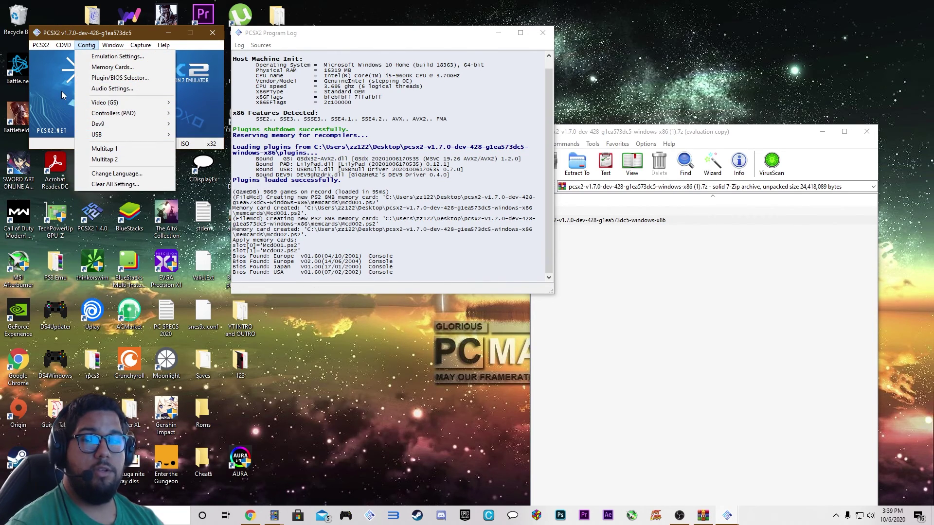
left_click(61, 91)
Browse the Capture, System and Config menus toward the ISO selector holding DZBT3 Deluxe.ISO
left_click(112, 45)
mouse_move(140, 48)
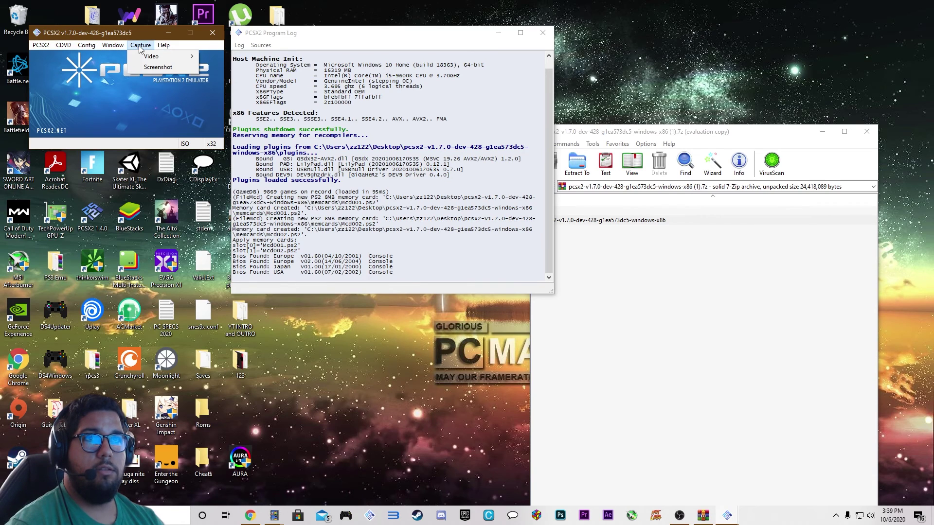
mouse_move(35, 45)
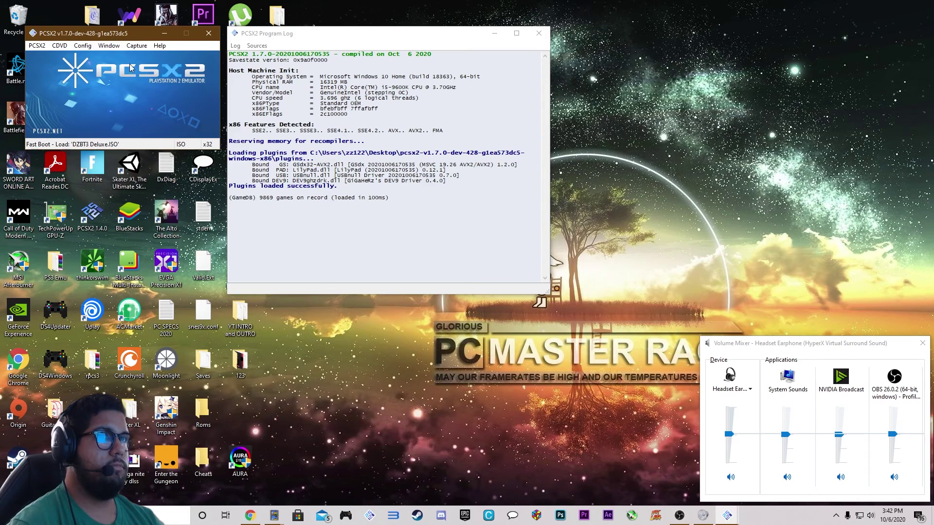
left_click(45, 47)
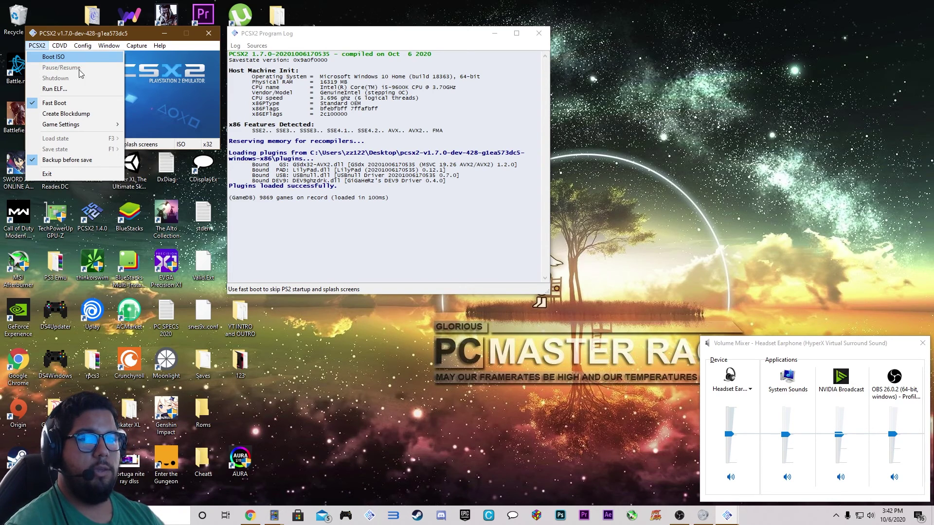
left_click(82, 45)
mouse_move(38, 42)
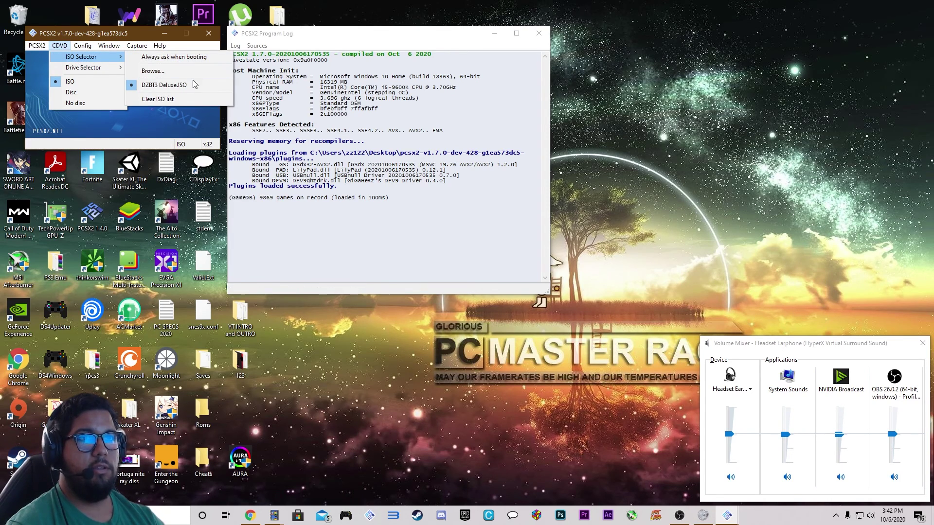
Browse to and open the Ratchet - Deadlocked (USA) (En,Fr,Es) disc image
left_click(200, 74)
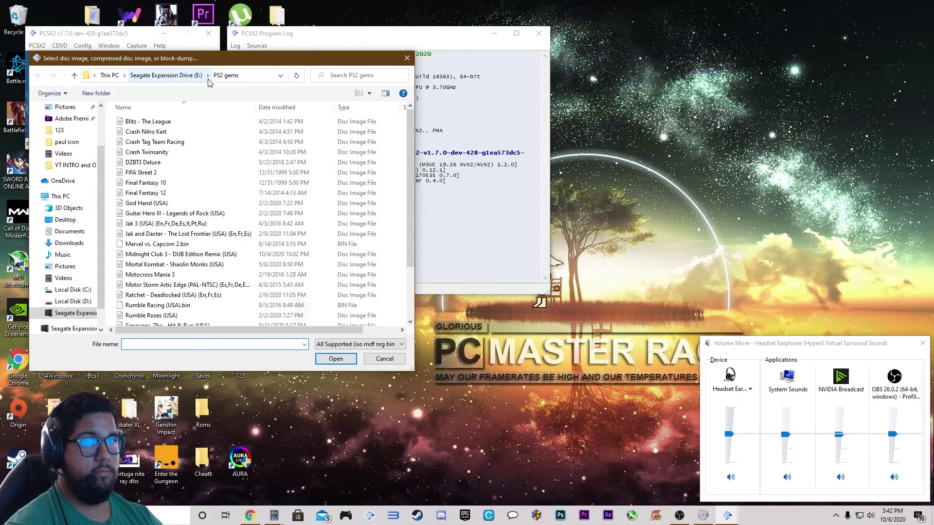
scroll(180, 243, "down", 2)
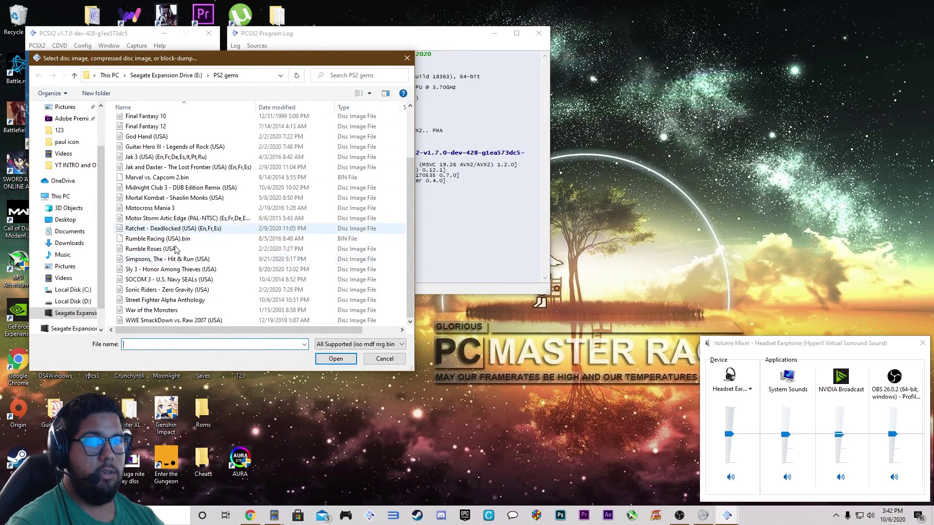
scroll(225, 258, "up", 2)
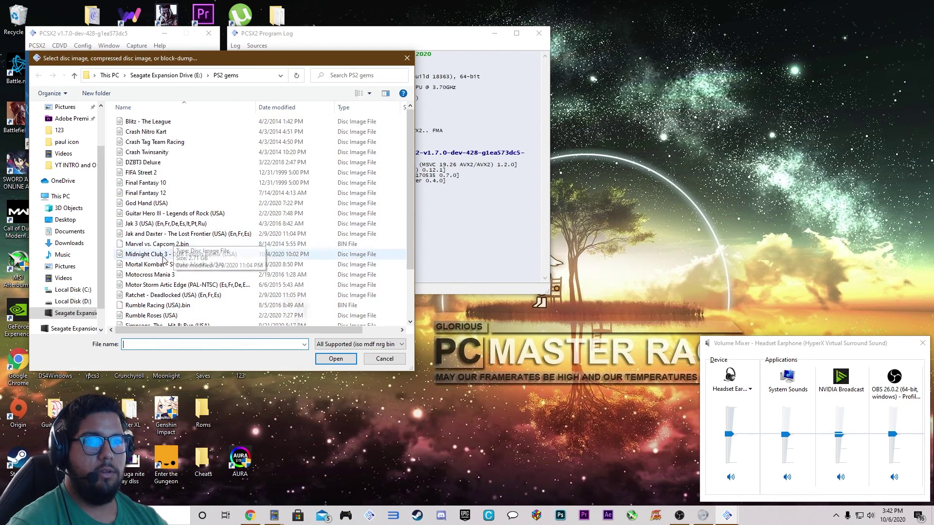
left_click(148, 296)
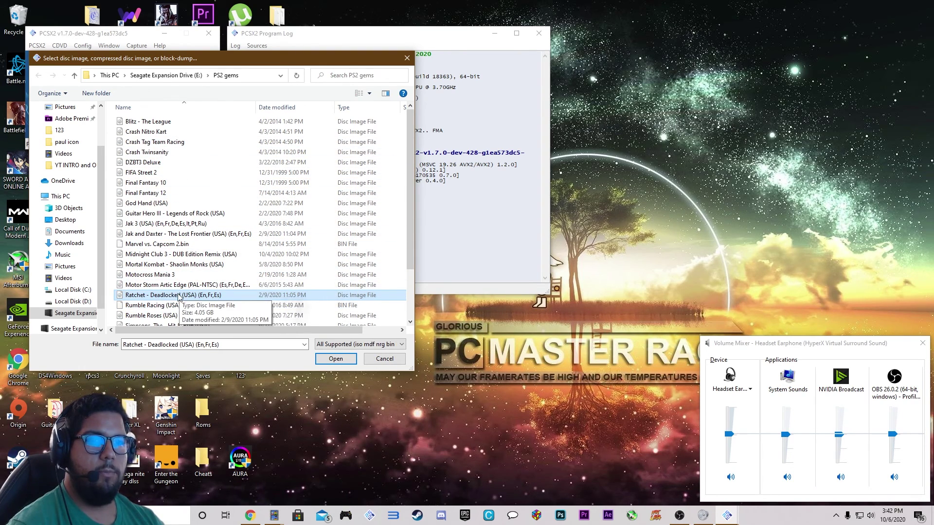
left_click(336, 358)
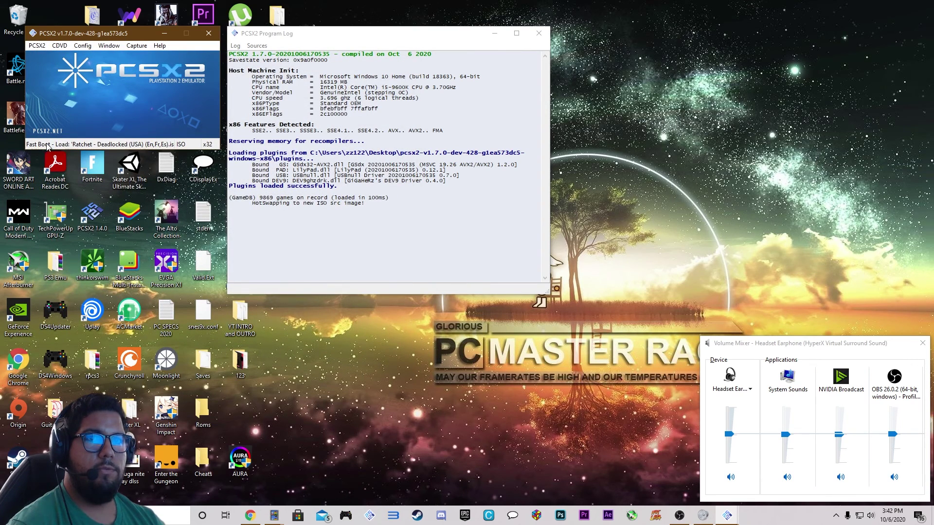
Boot the loaded Ratchet - Deadlocked ISO
left_click(38, 46)
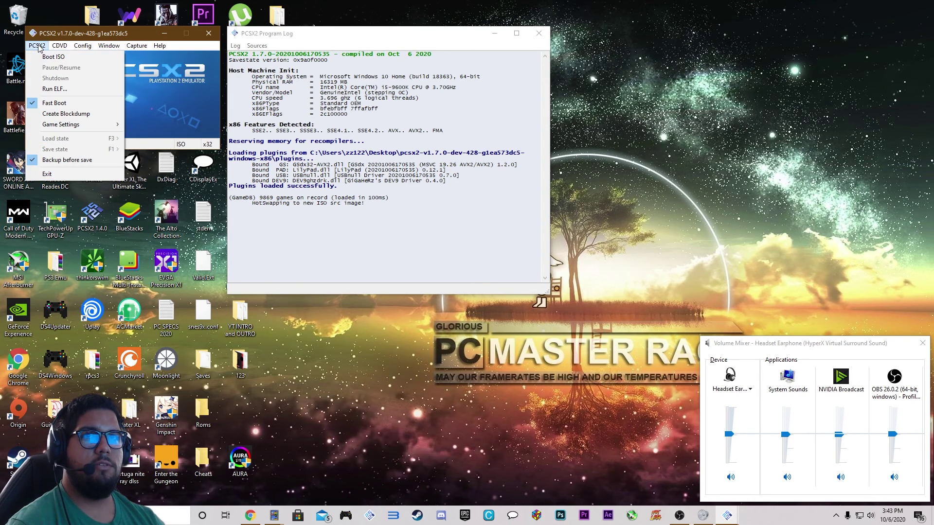
left_click(62, 57)
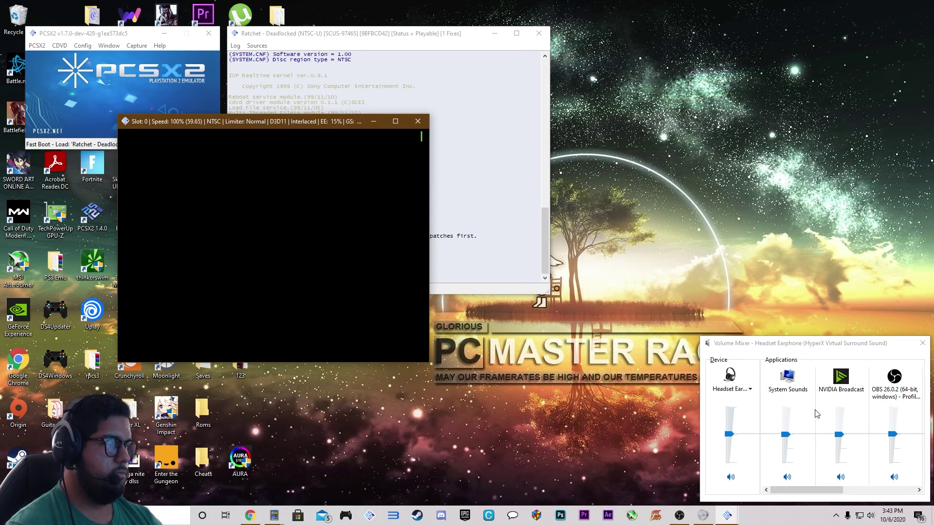
left_click(922, 343)
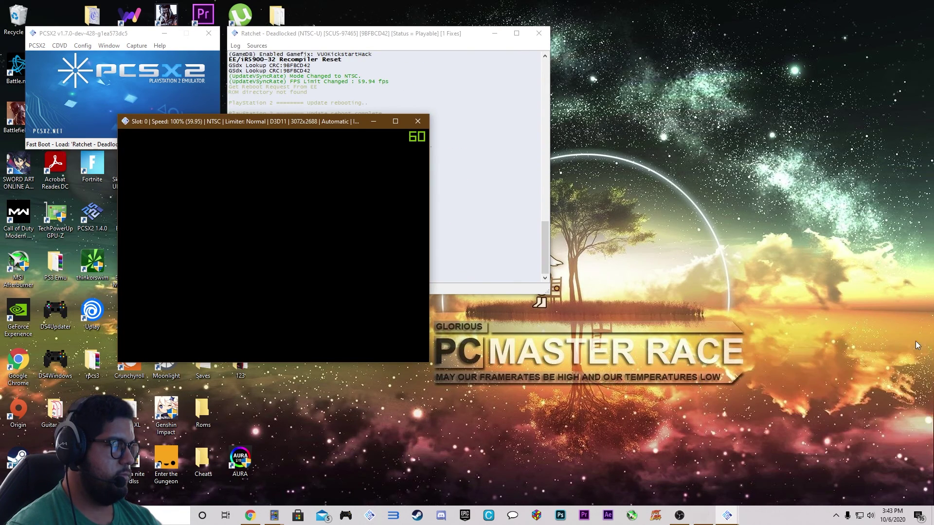
Lower PCSX2's volume in the Volume Mixer from 22 to 9 and make the game fullscreen
right_click(870, 515)
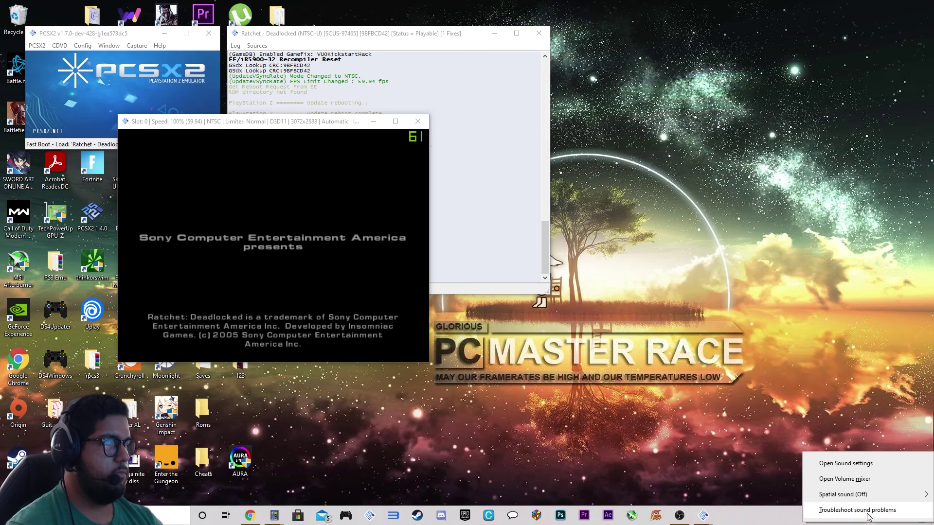
left_click(859, 477)
left_click(875, 488)
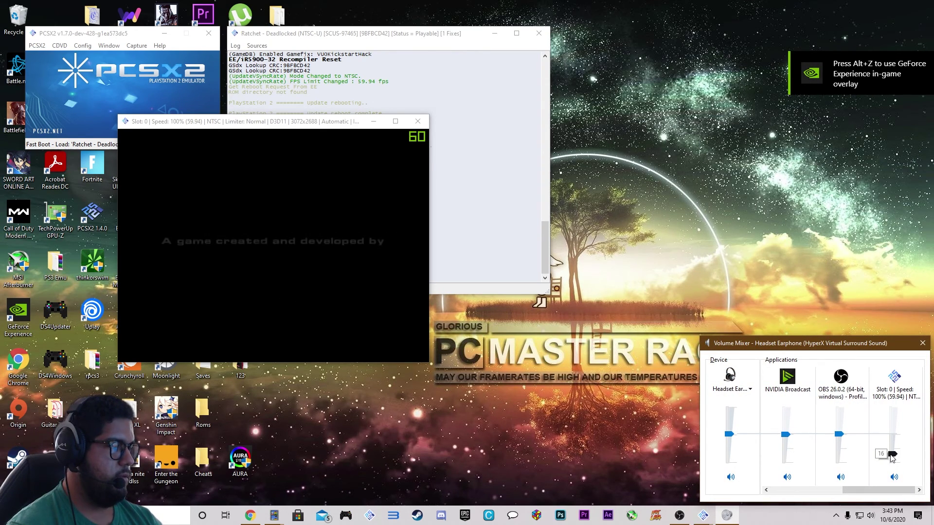
left_click_drag(893, 453, 895, 452)
left_click(288, 253)
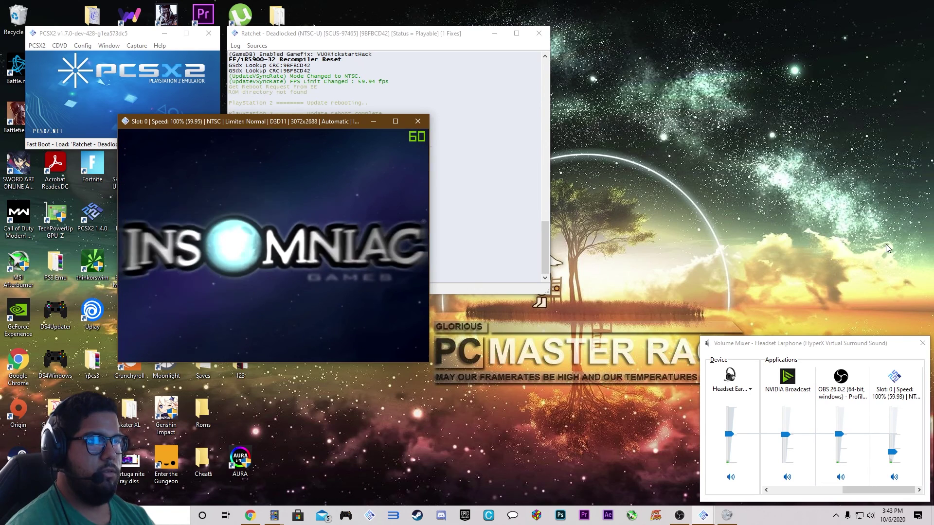
left_click_drag(893, 452, 897, 461)
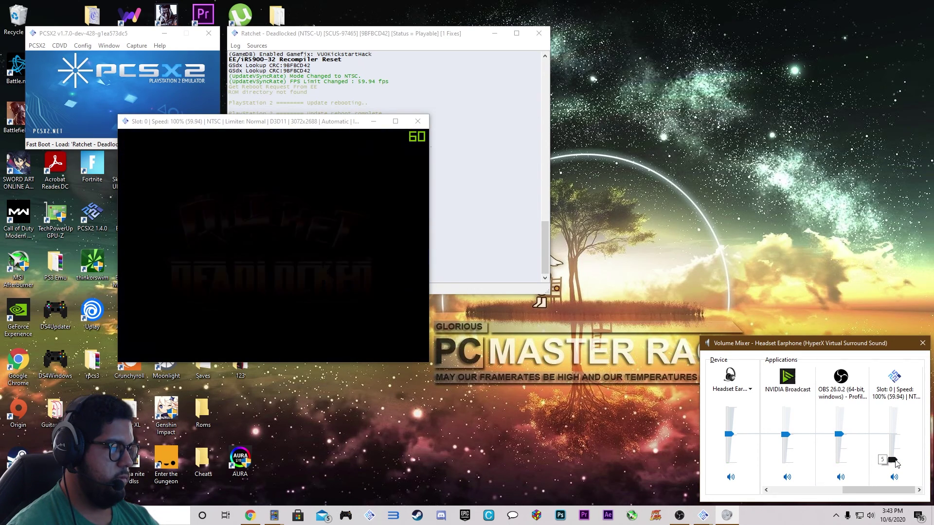
left_click(919, 342)
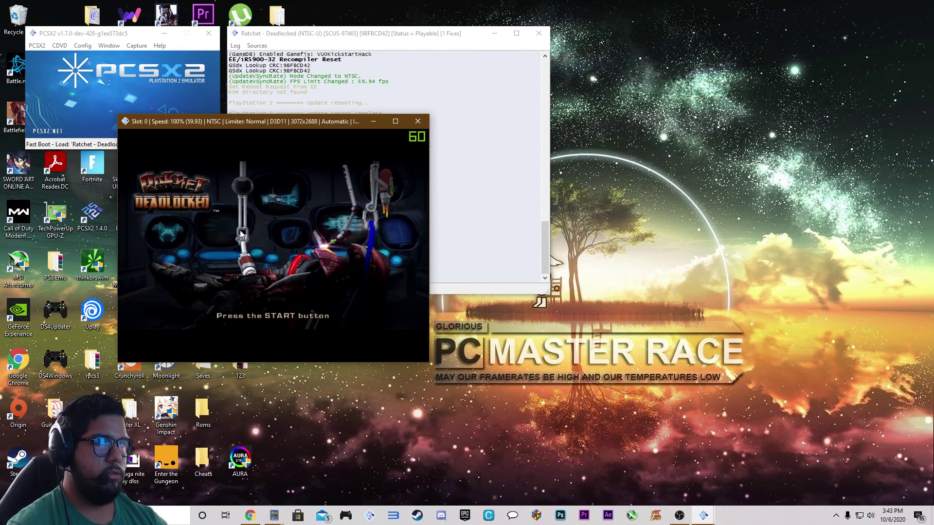
double_click(295, 222)
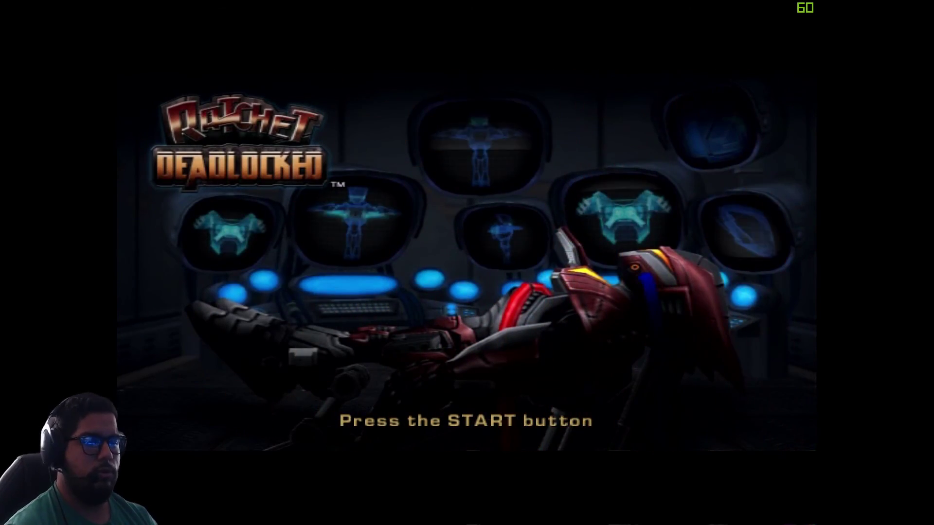
From the title screen, choose Single Player and start a New Game
key("Return")
key("Down")
key("Down")
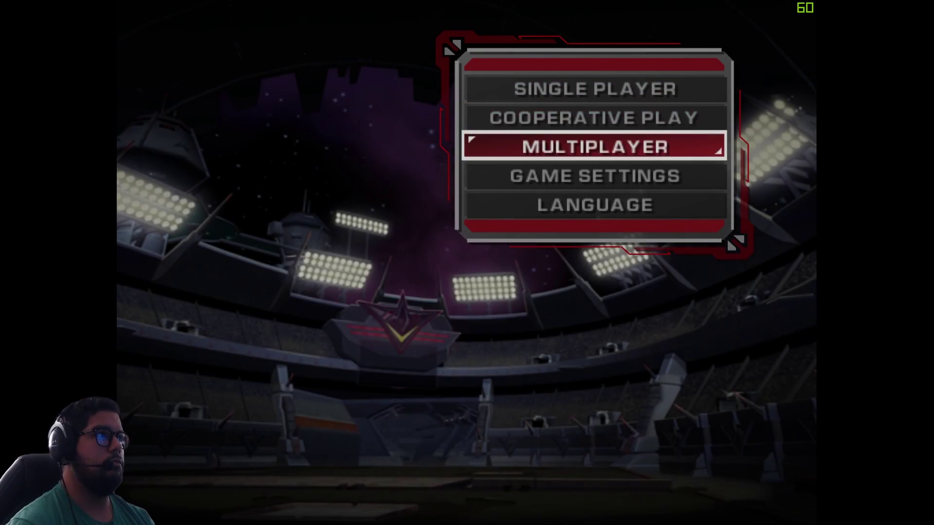
key("Up")
key("Up")
key("Return")
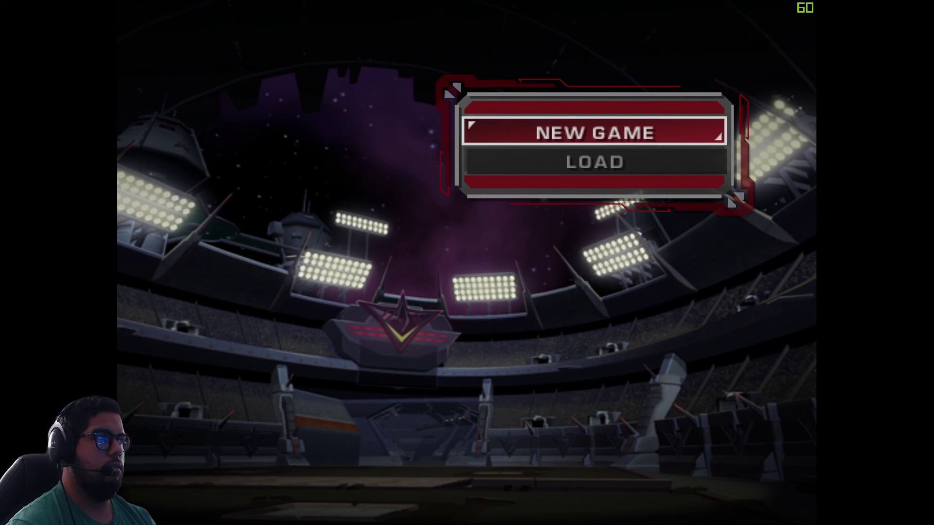
key("Down")
key("Up")
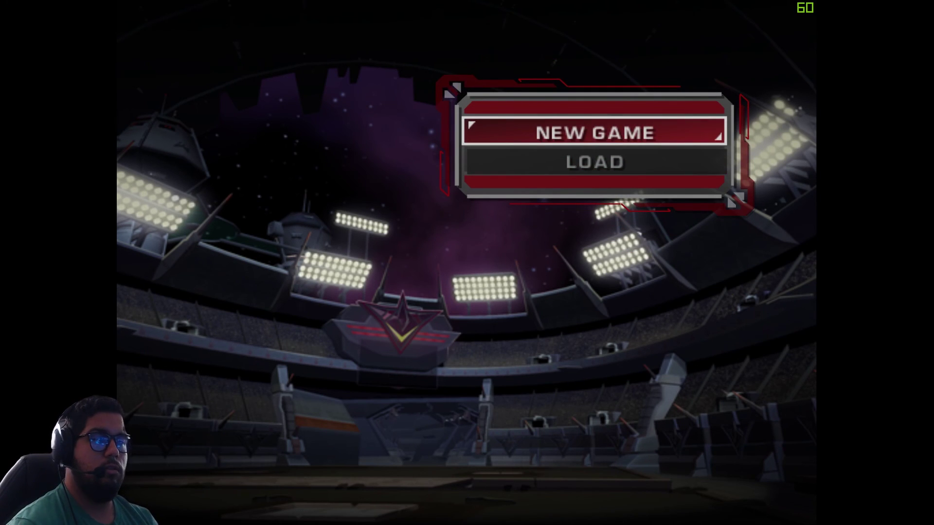
key("Down")
key("Up")
key("Down")
key("Up")
key("Down")
key("Up")
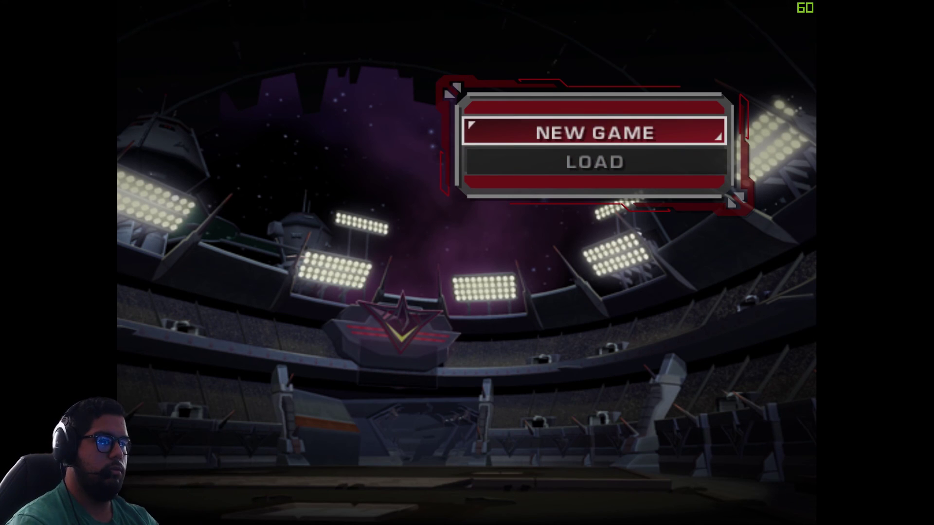
key("Return")
Answer YES to format the memory card and YES to create the save file
key("Right")
key("Left")
key("Right")
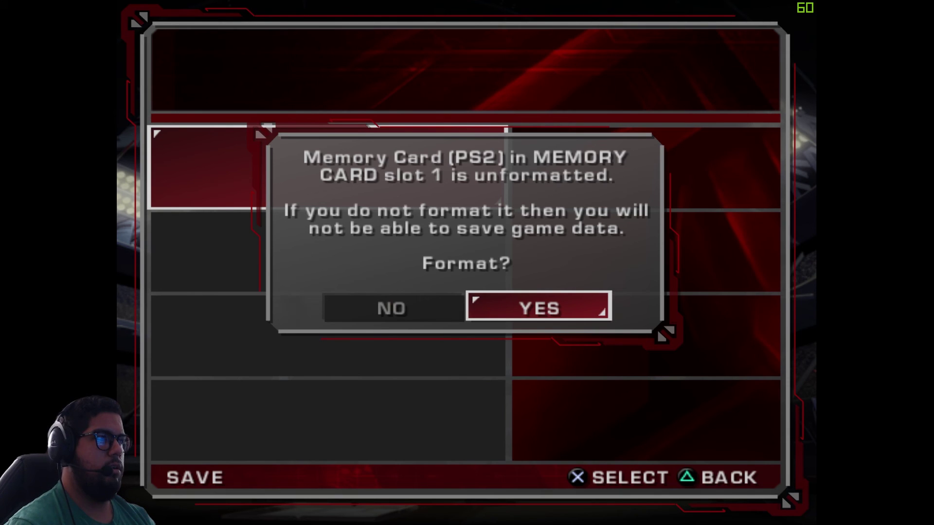
key("Left")
key("Right")
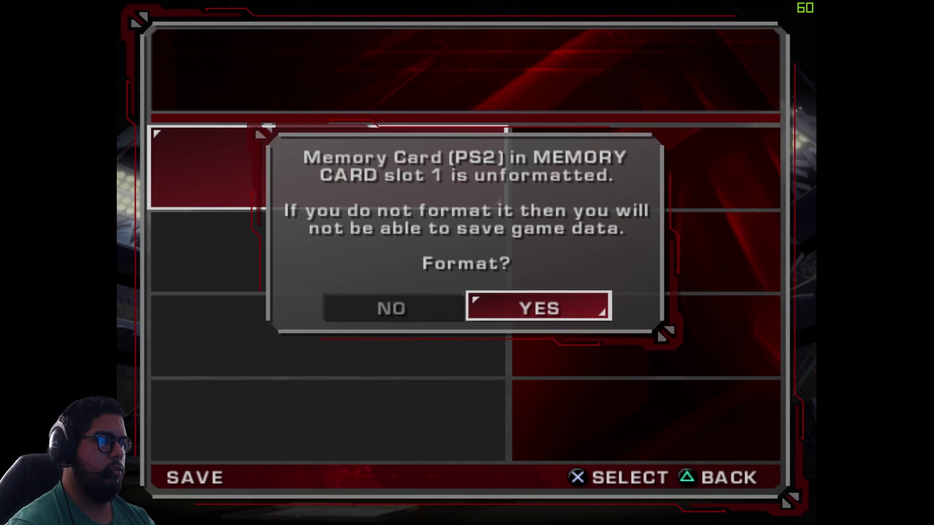
key("Return")
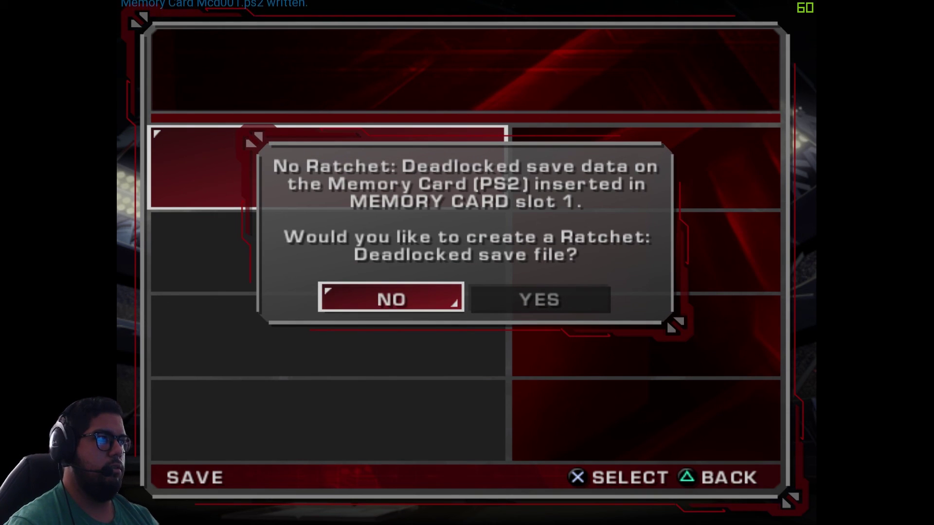
key("Right")
key("Return")
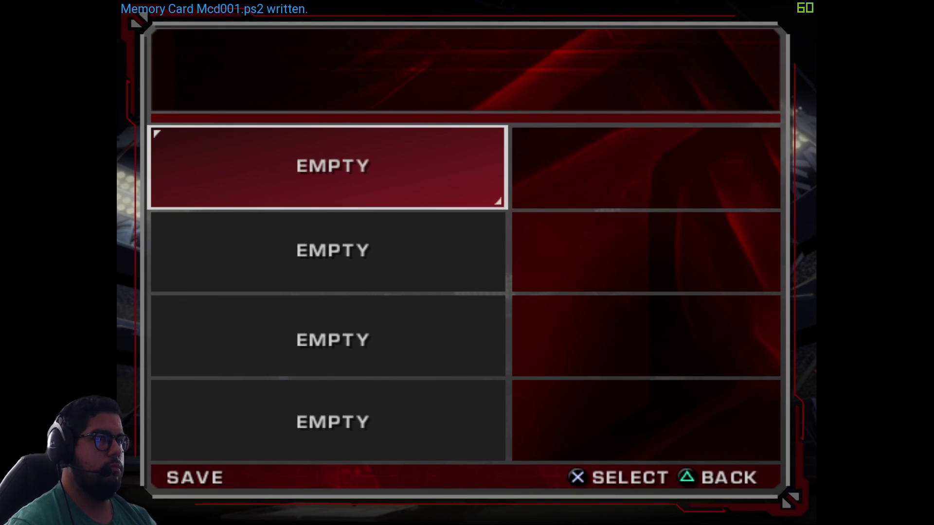
Select Contestant difficulty and confirm it
key("Down")
key("Up")
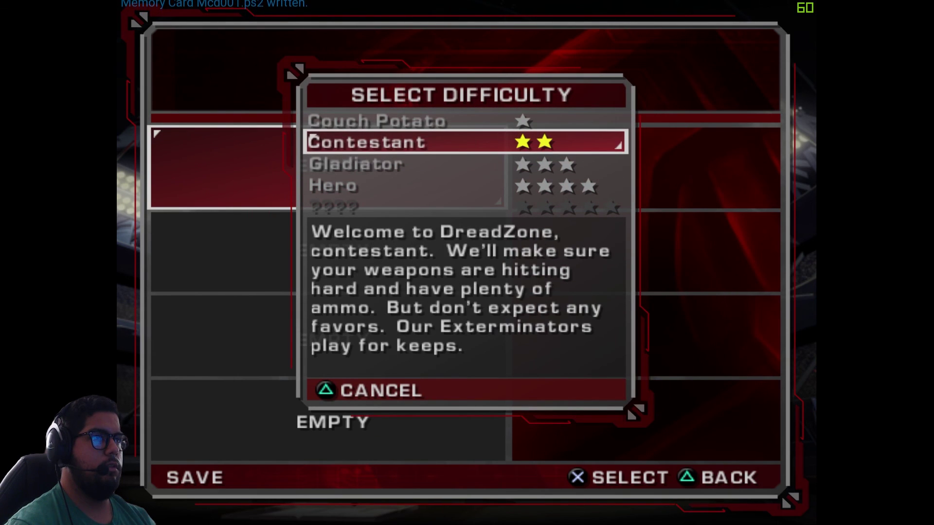
key("Up")
key("Down")
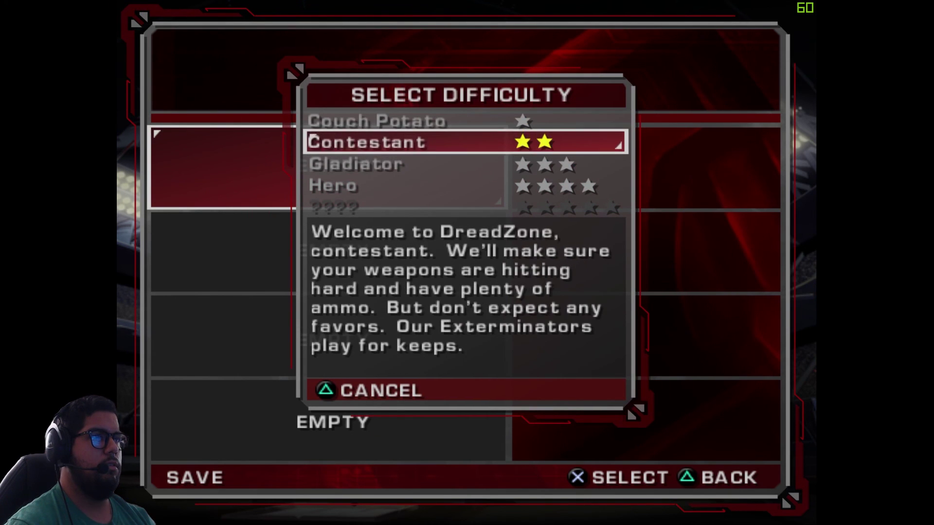
key("Down")
key("Down")
key("Up")
key("Up")
key("Down")
key("Up")
key("Return")
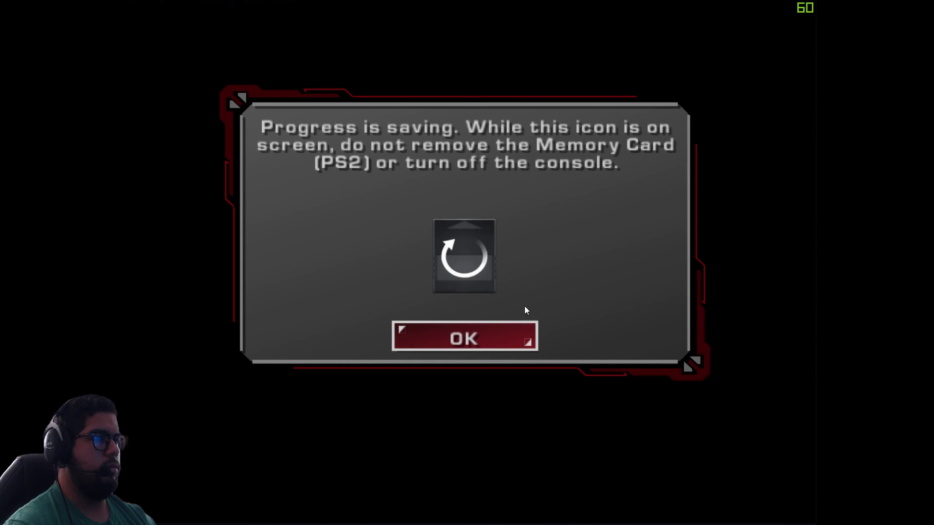
Dismiss the saving notice, then shoot the green hologram enemies, including the one on the ledge
key("Return")
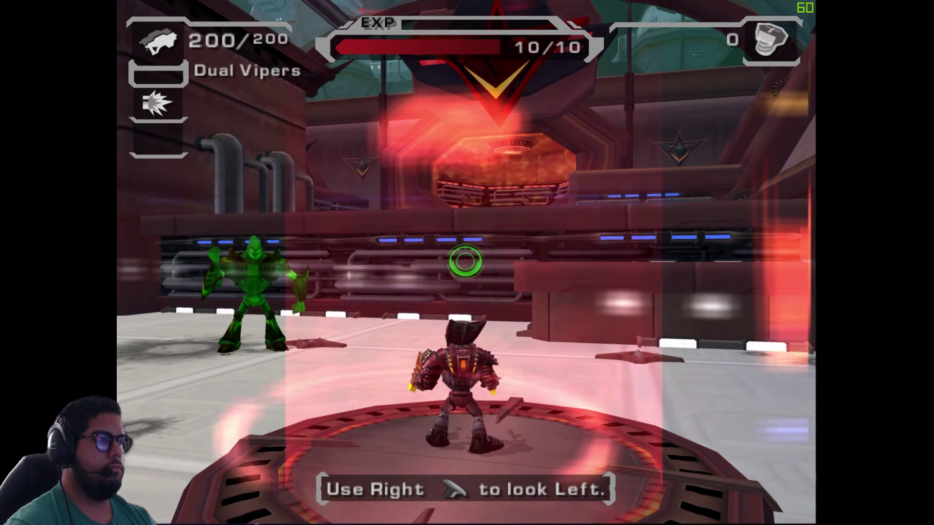
key("Left")
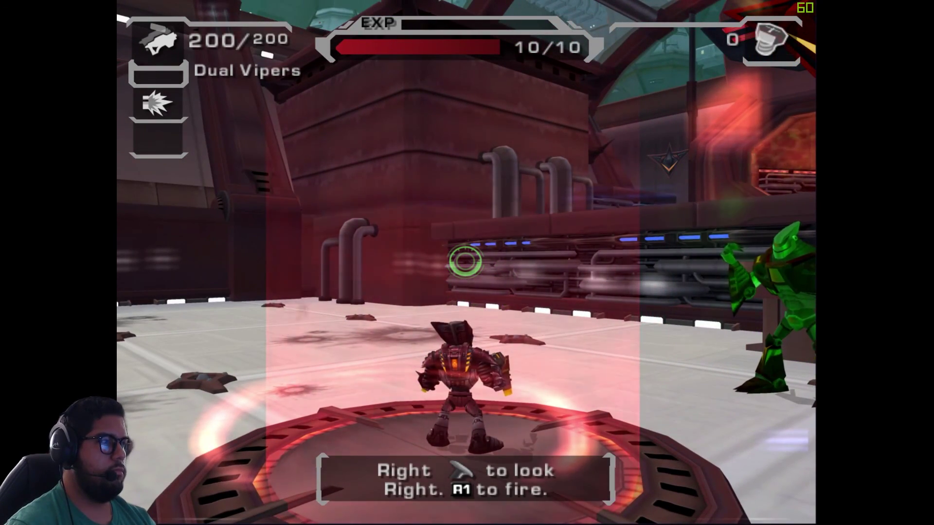
key("Right")
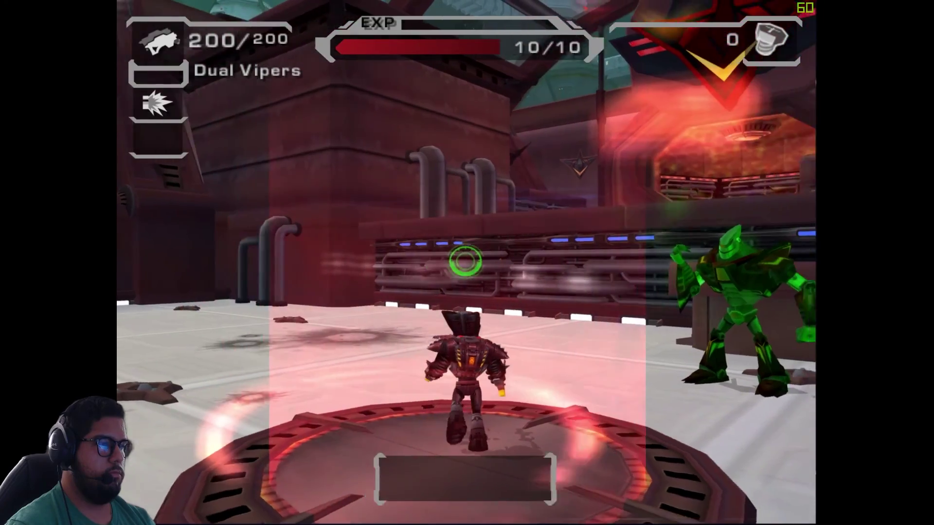
key("space")
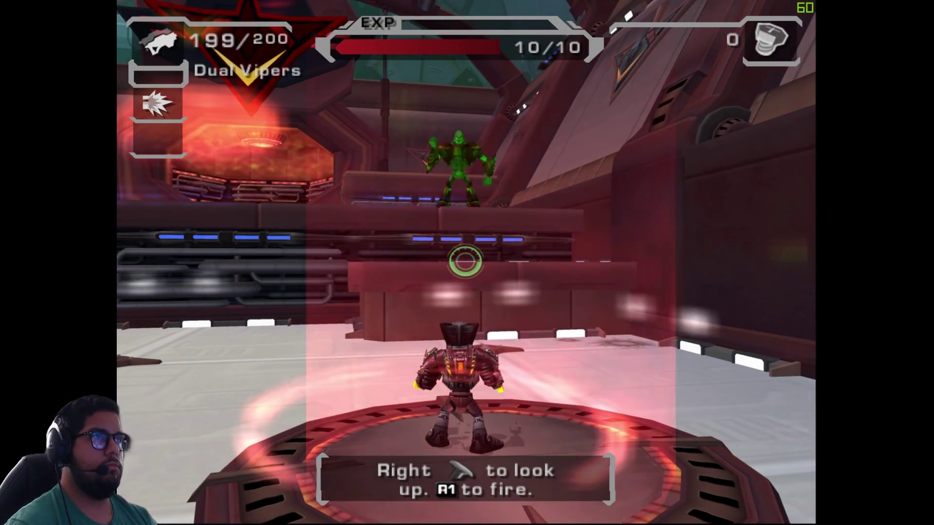
key("Up")
key("space")
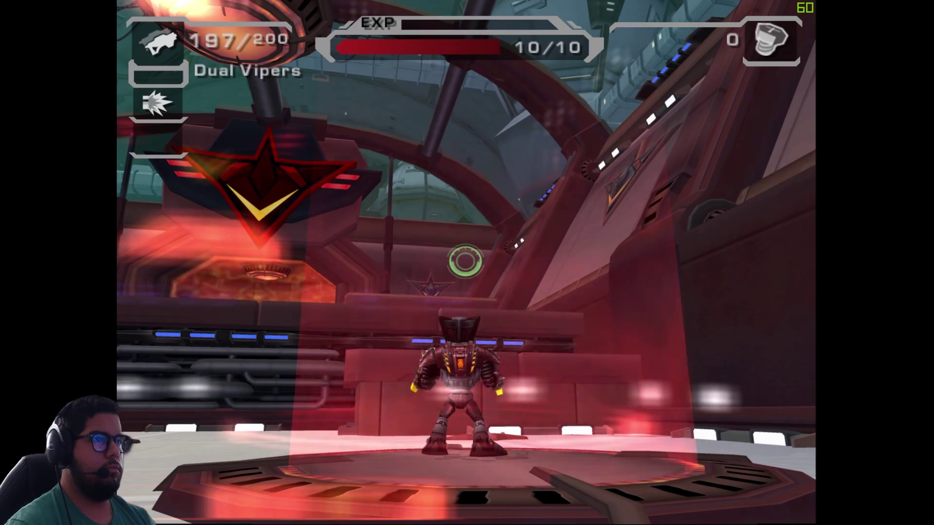
Run and jump up the ledges to the next pad and use the teleporter
key("w")
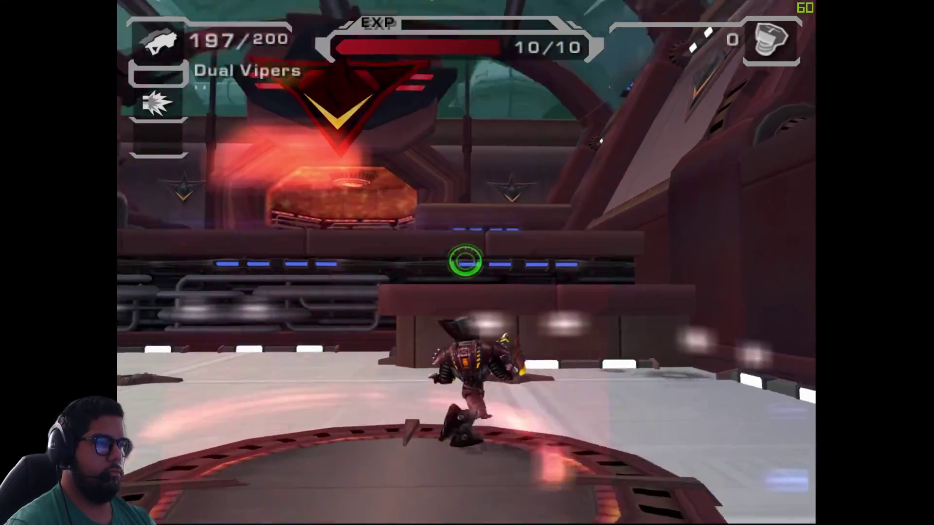
key("w")
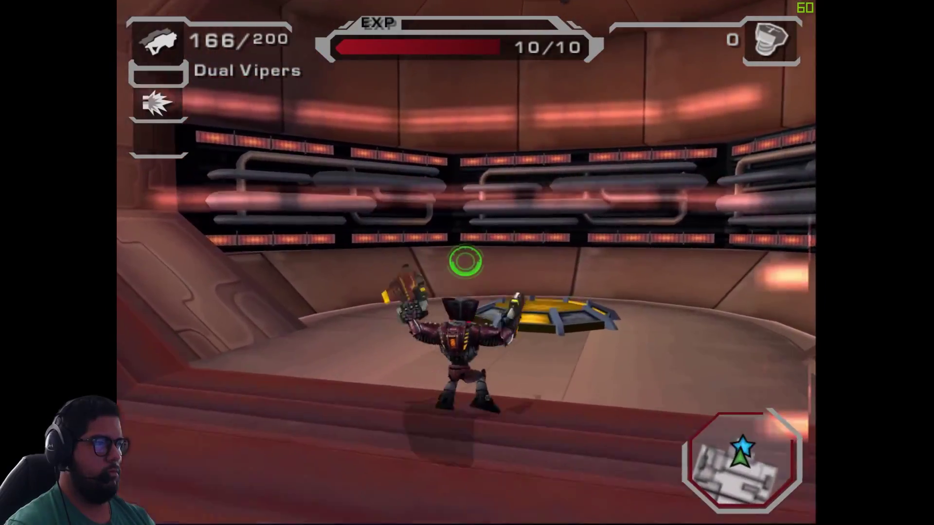
key("i")
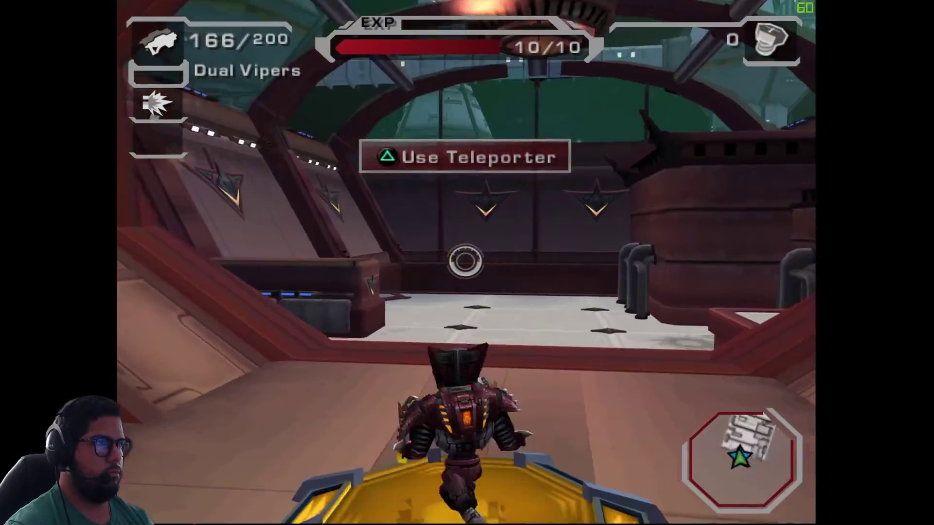